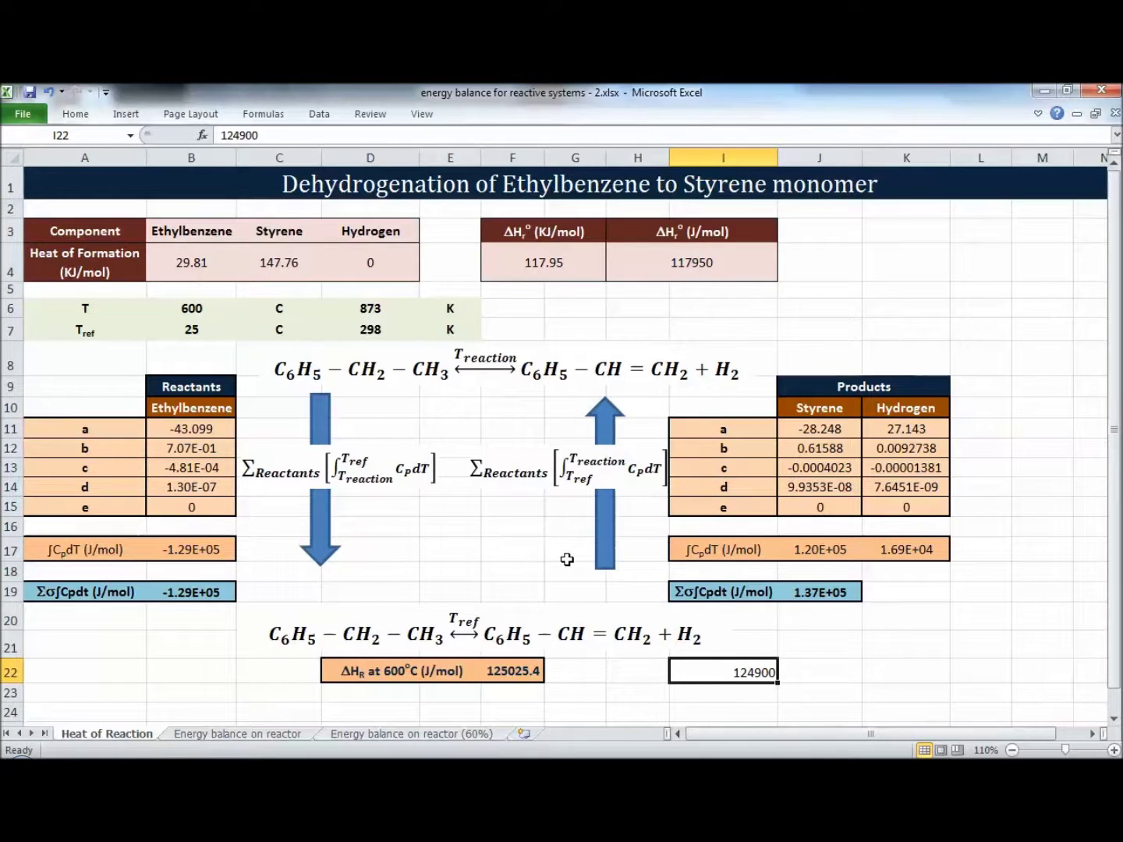
On the "Energy balance on reactor" sheet, clear the heat of reaction ΔHr in cell F6
key(ctrl+Page_Down)
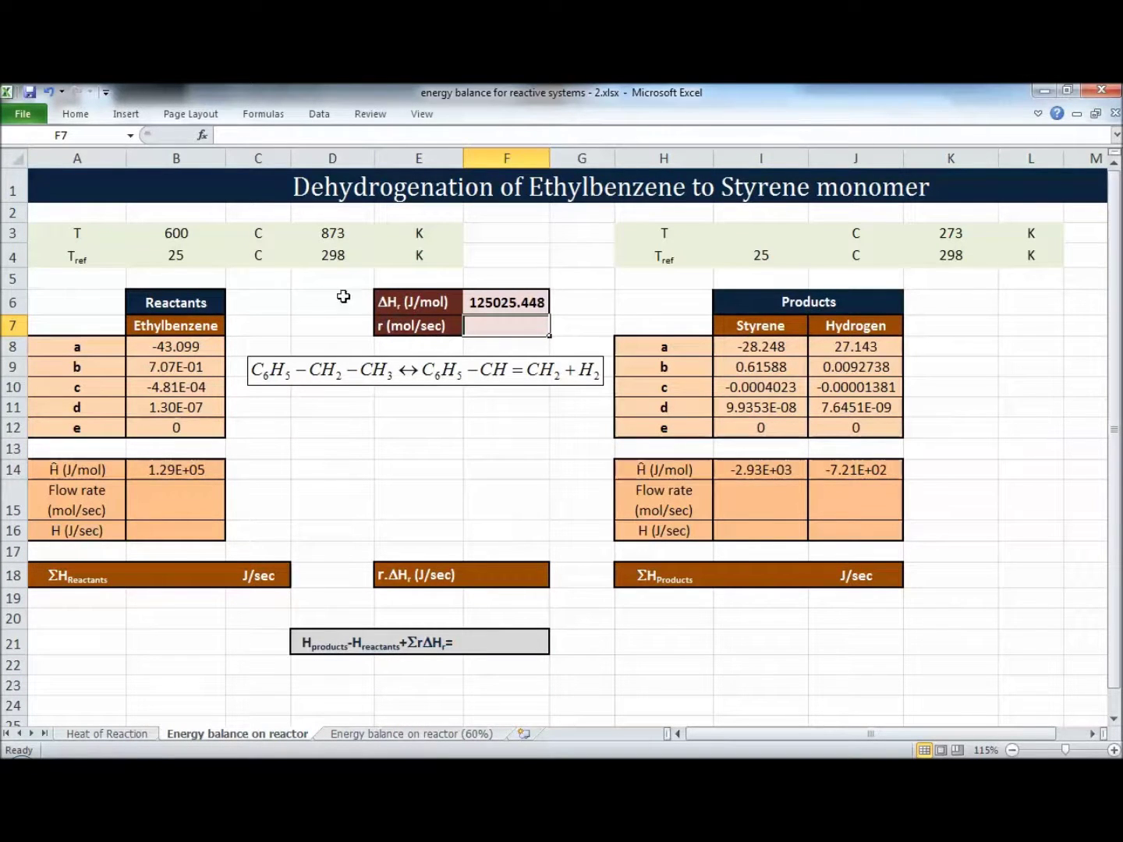
click(503, 304)
key(Delete)
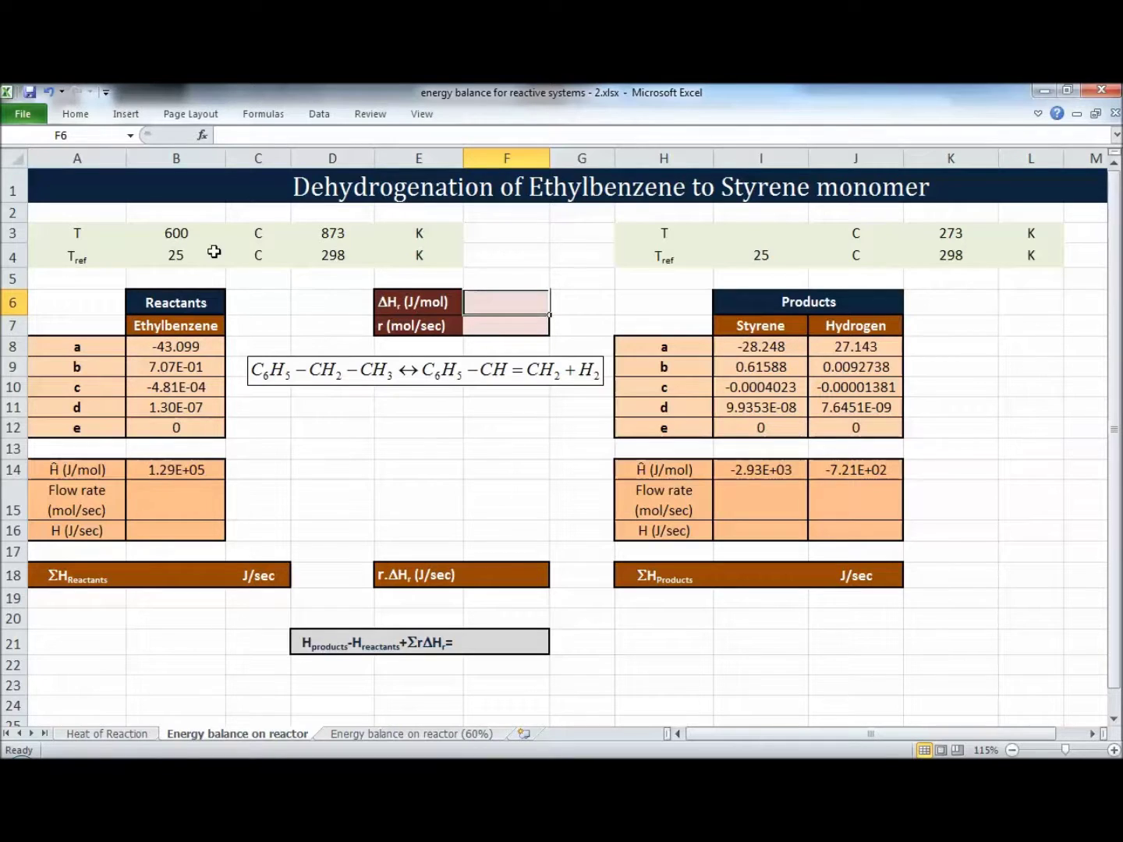
Enter an ethylbenzene flow rate of 100 mol/sec in cell B15
click(166, 496)
text(100)
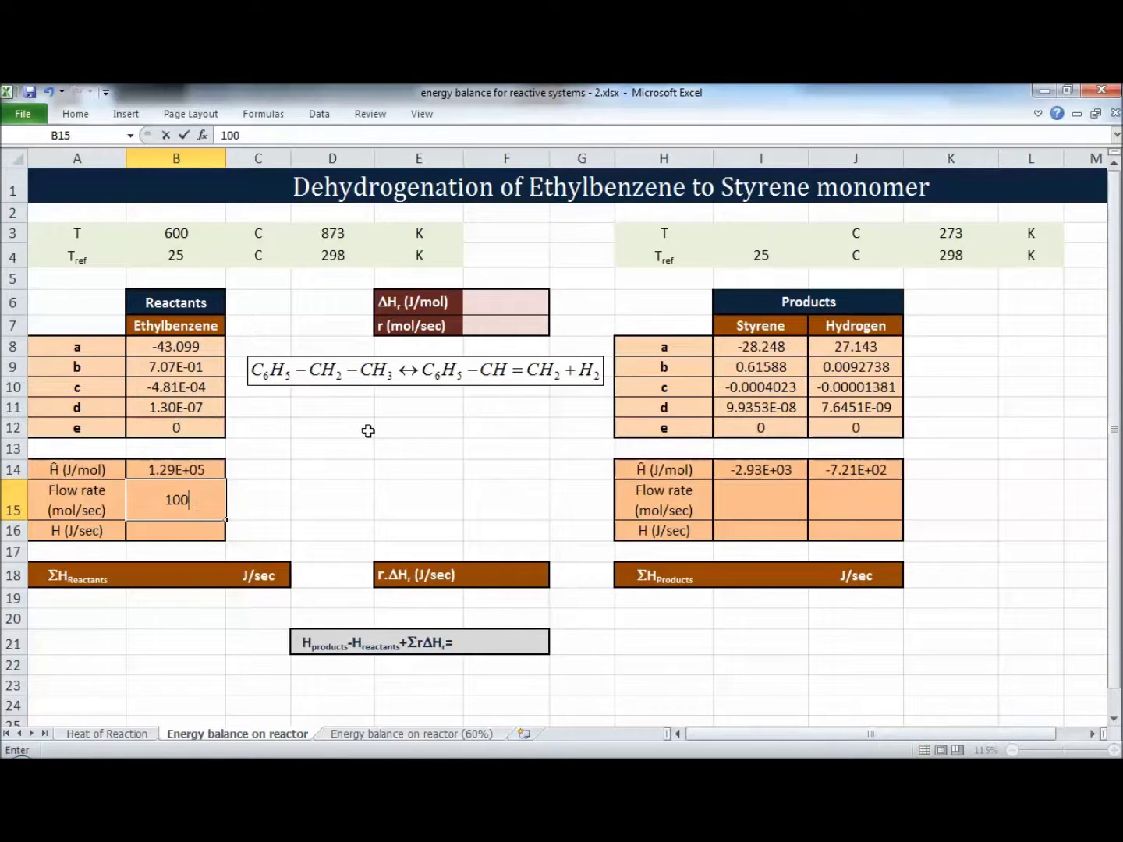
key(Tab)
key(Up)
key(Up)
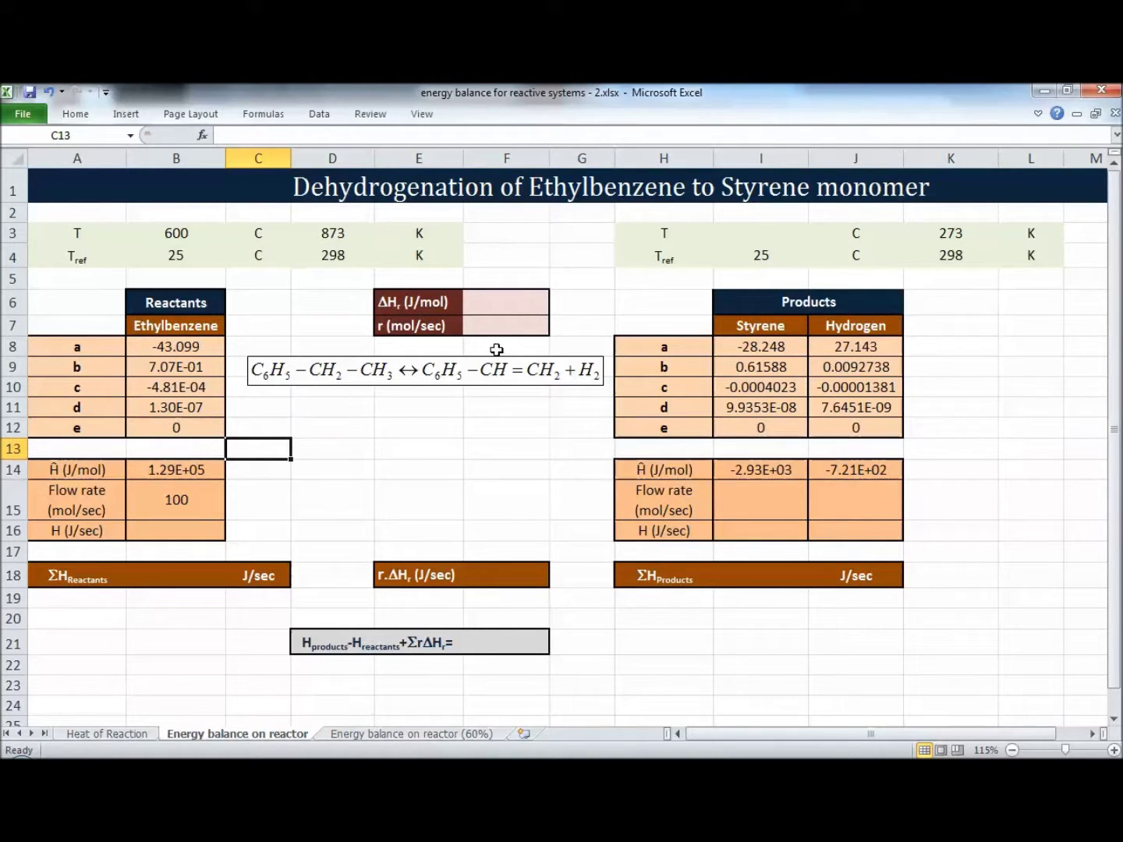
Link ΔHr in F6 to the heat of reaction at 600 °C in cell F22 of the "Heat of Reaction" sheet
click(490, 311)
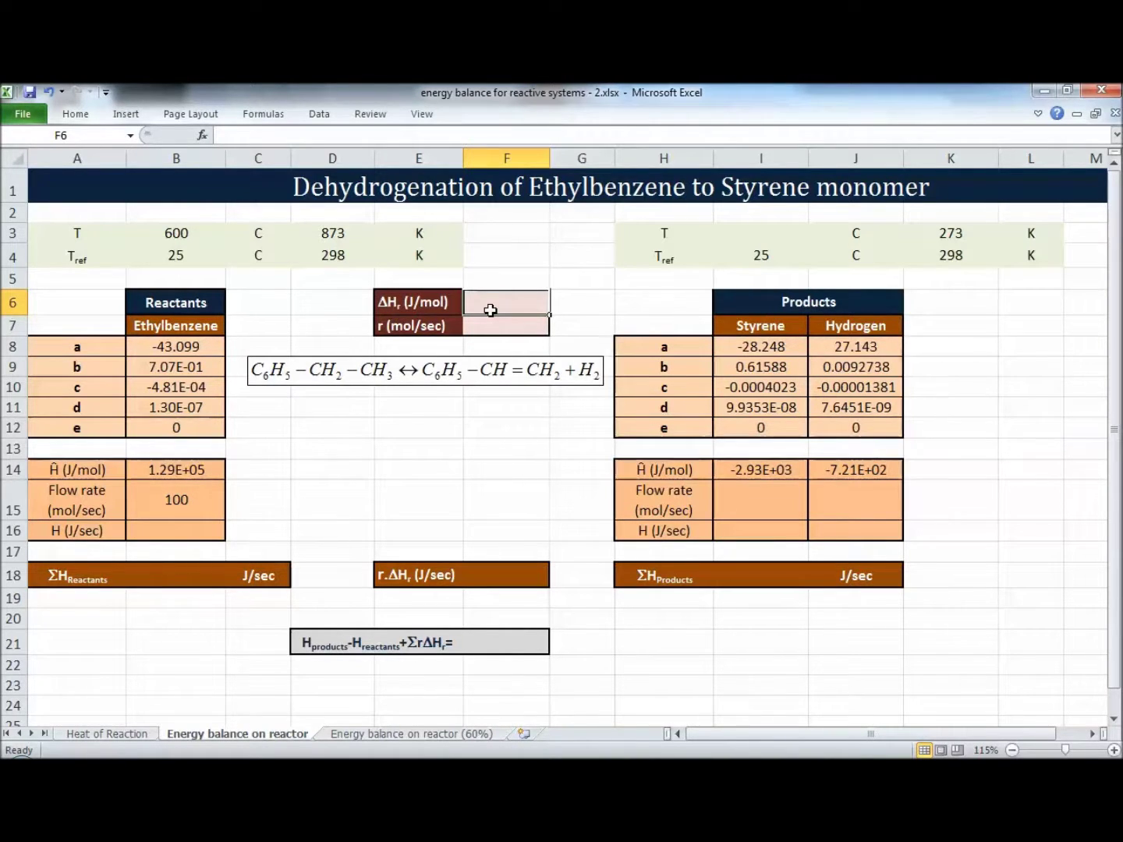
click(118, 734)
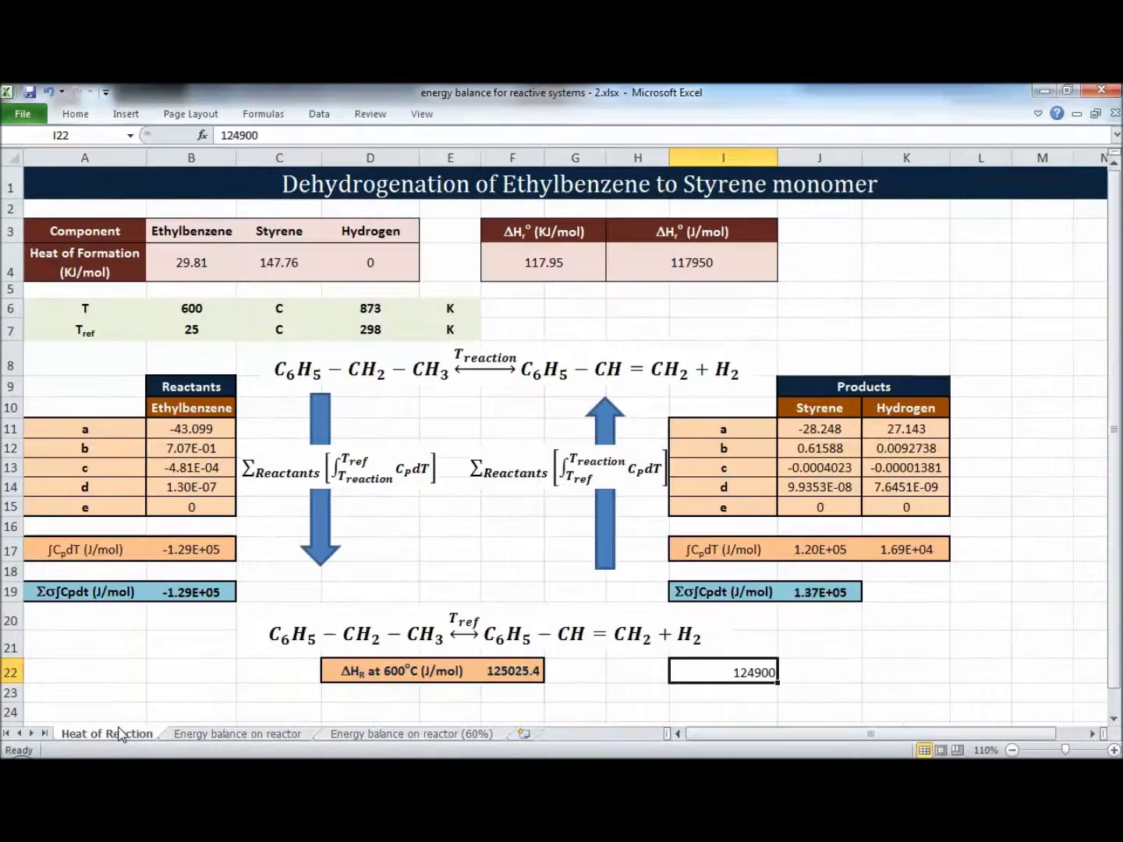
click(190, 737)
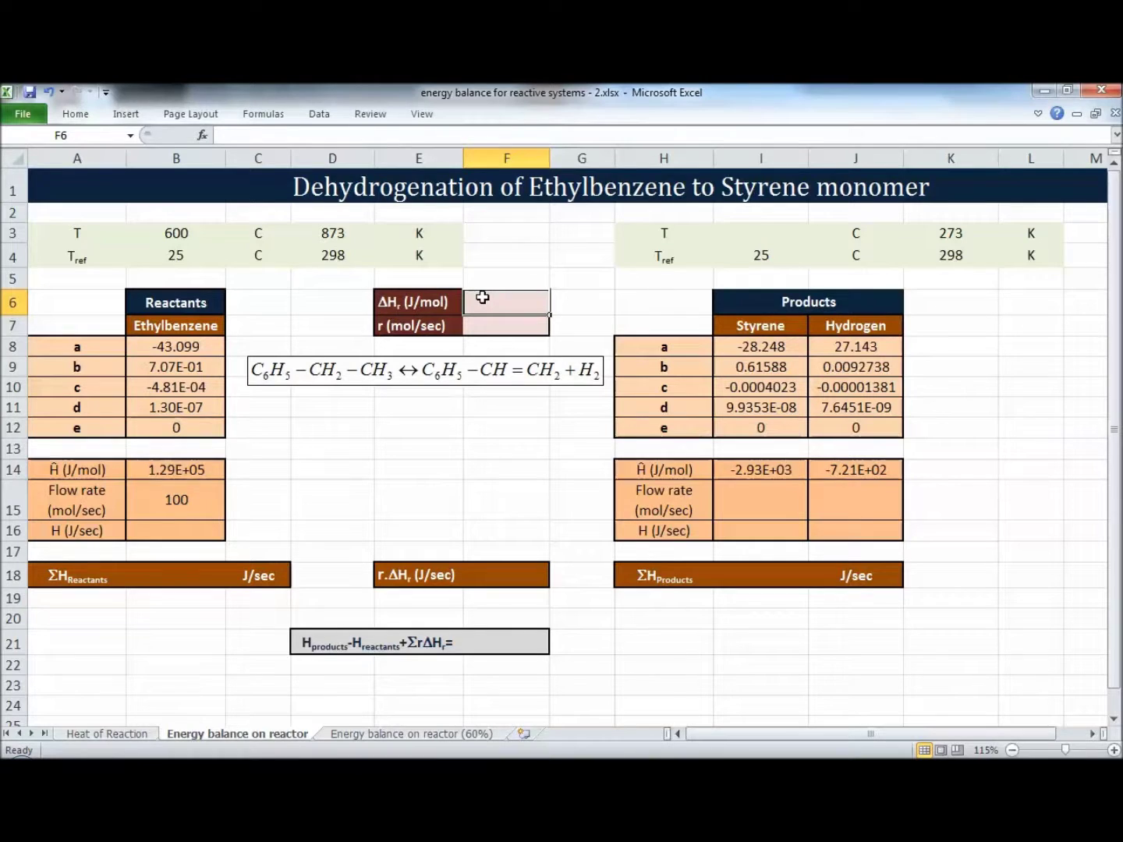
text(=)
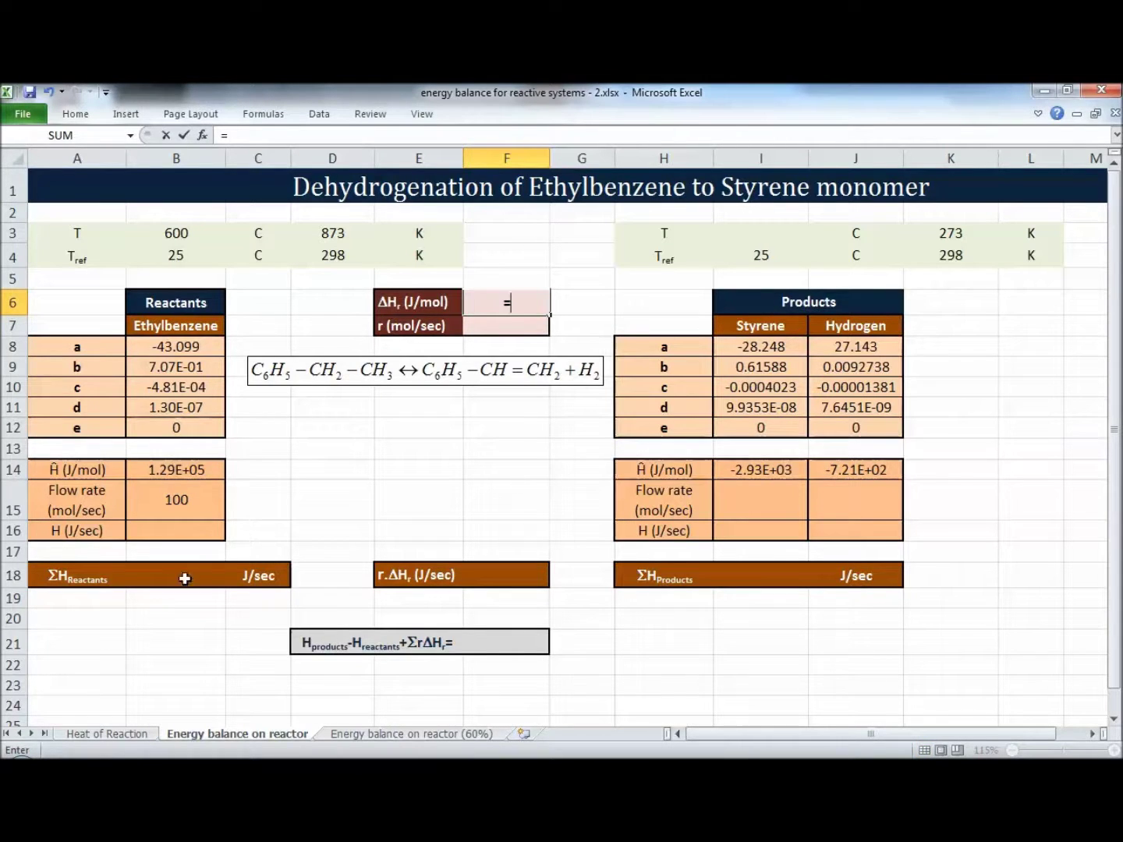
click(130, 735)
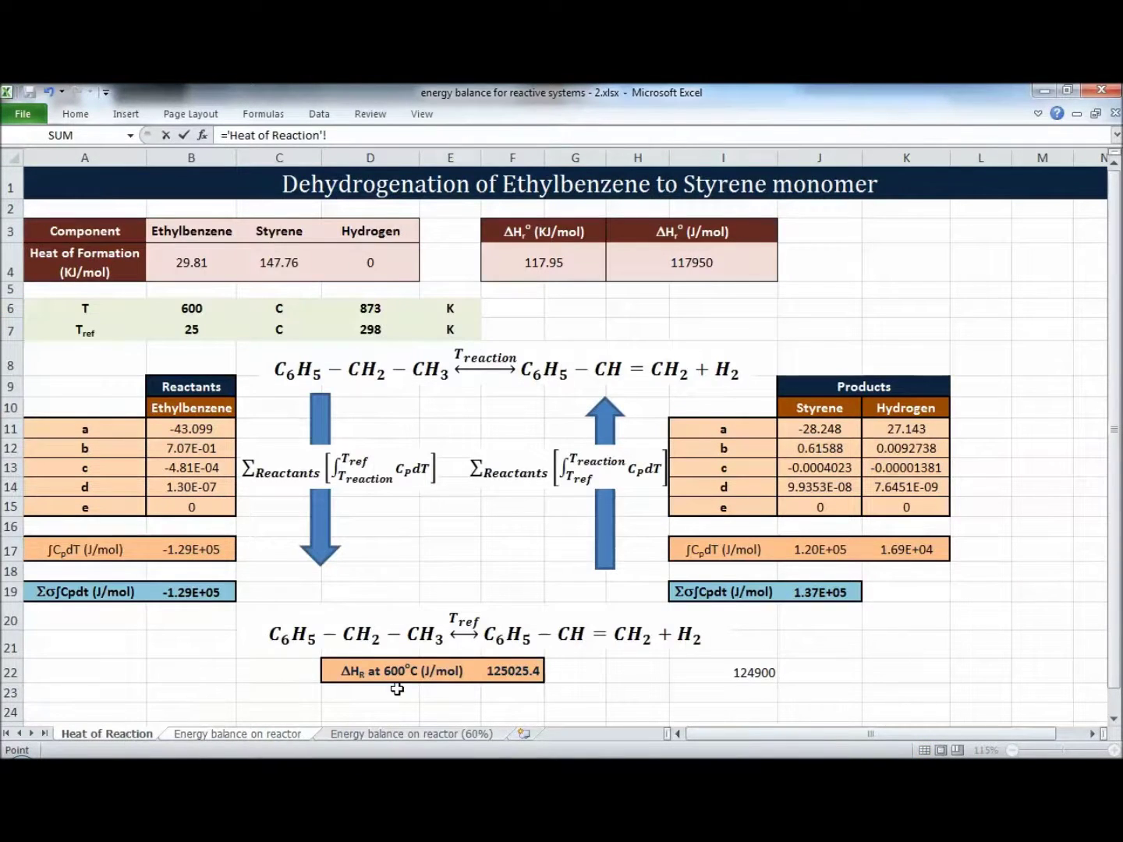
click(537, 677)
key(Return)
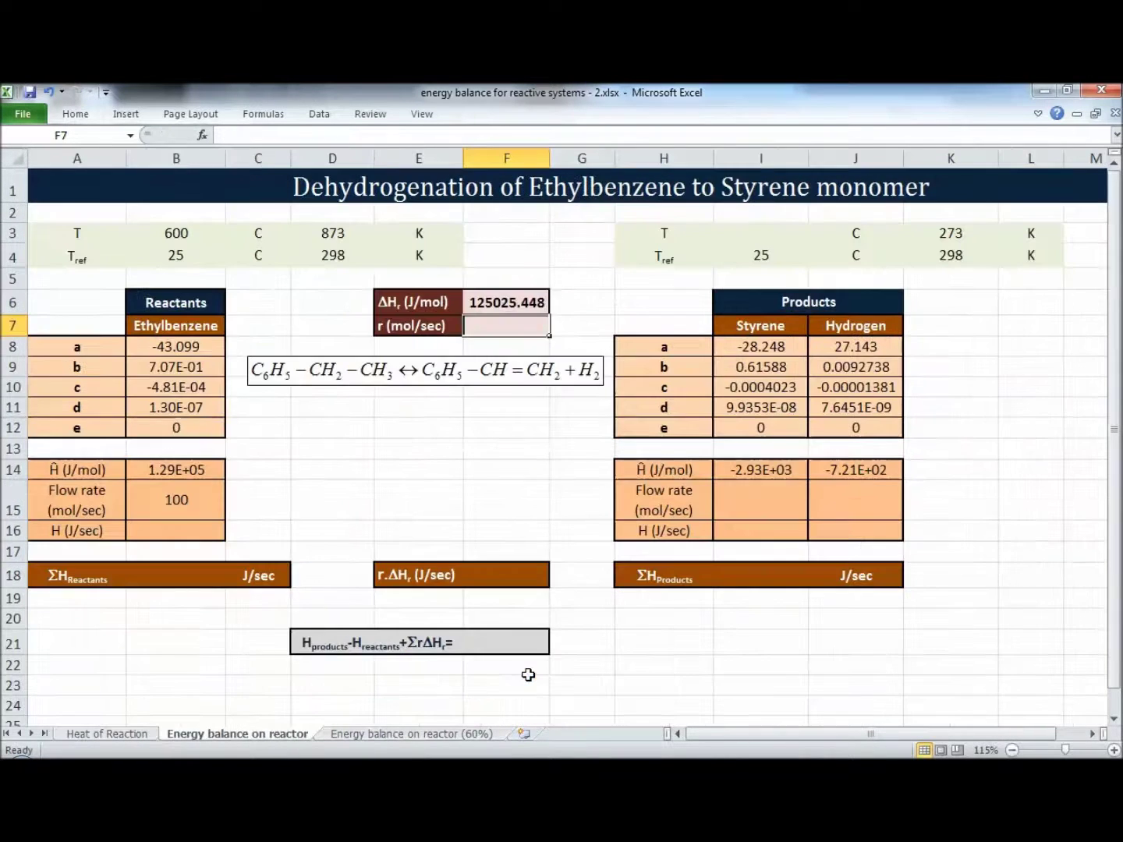
Examine the formulas behind ΔHr in F6 and the ethylbenzene molar enthalpy in B14
click(493, 304)
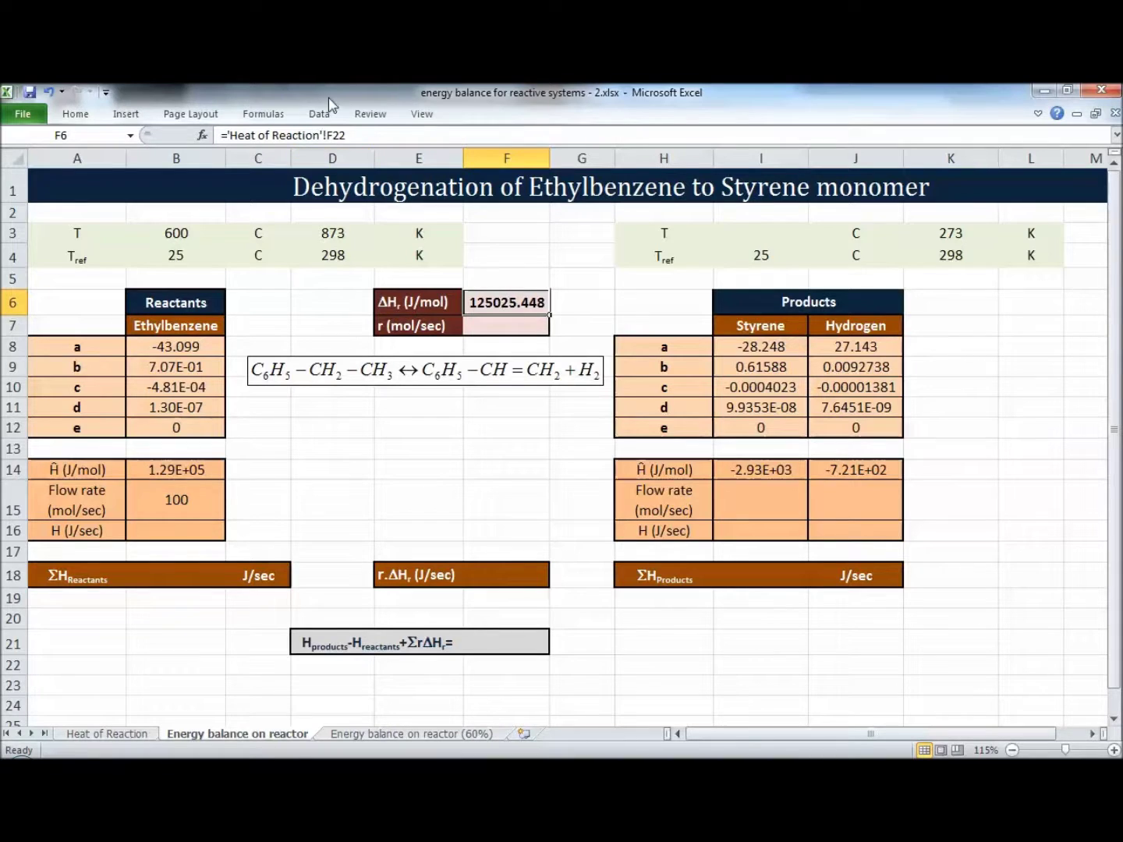
click(231, 139)
drag(231, 139, 326, 138)
key(Return)
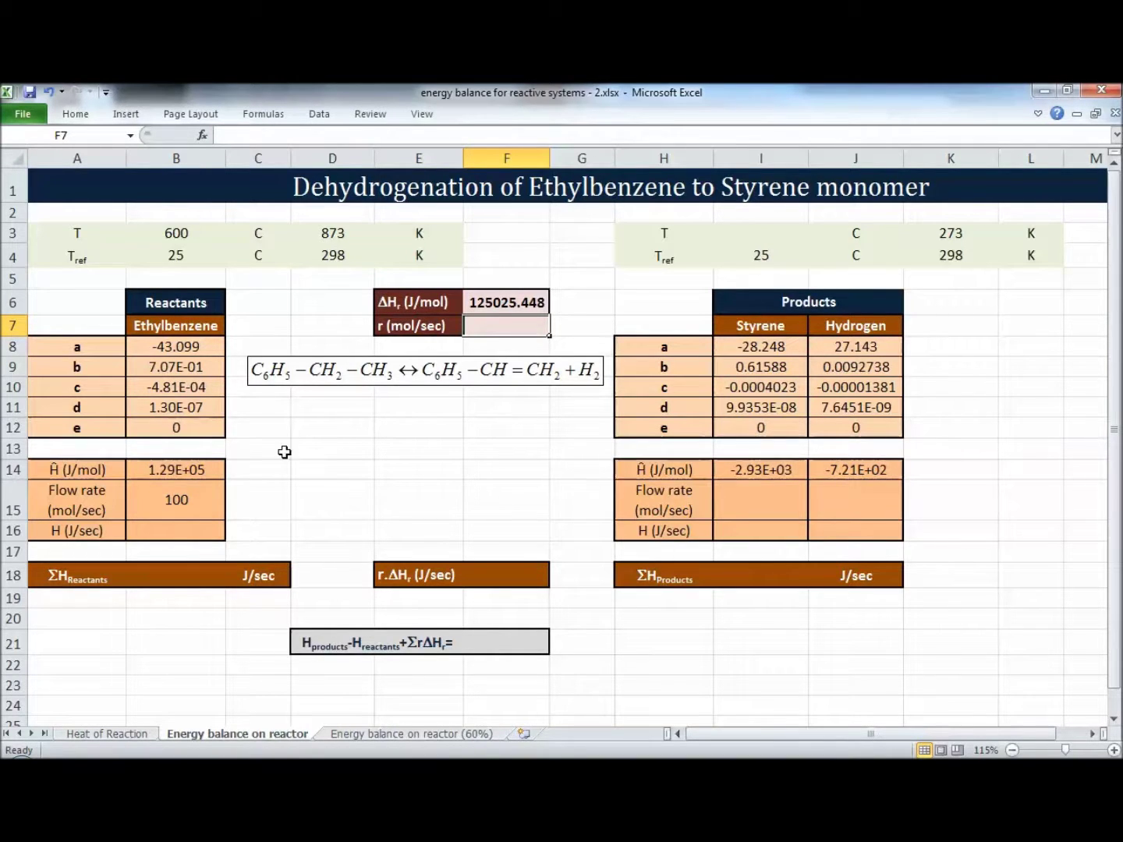
click(192, 500)
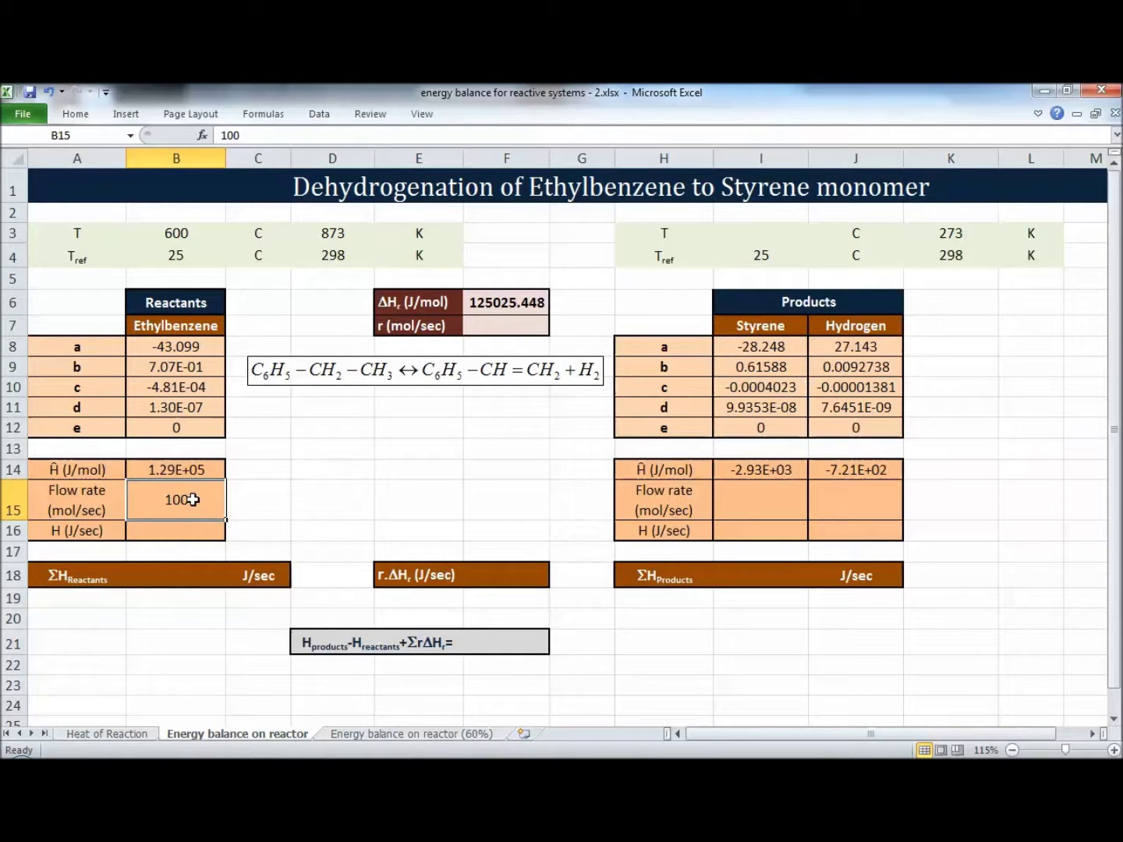
click(194, 469)
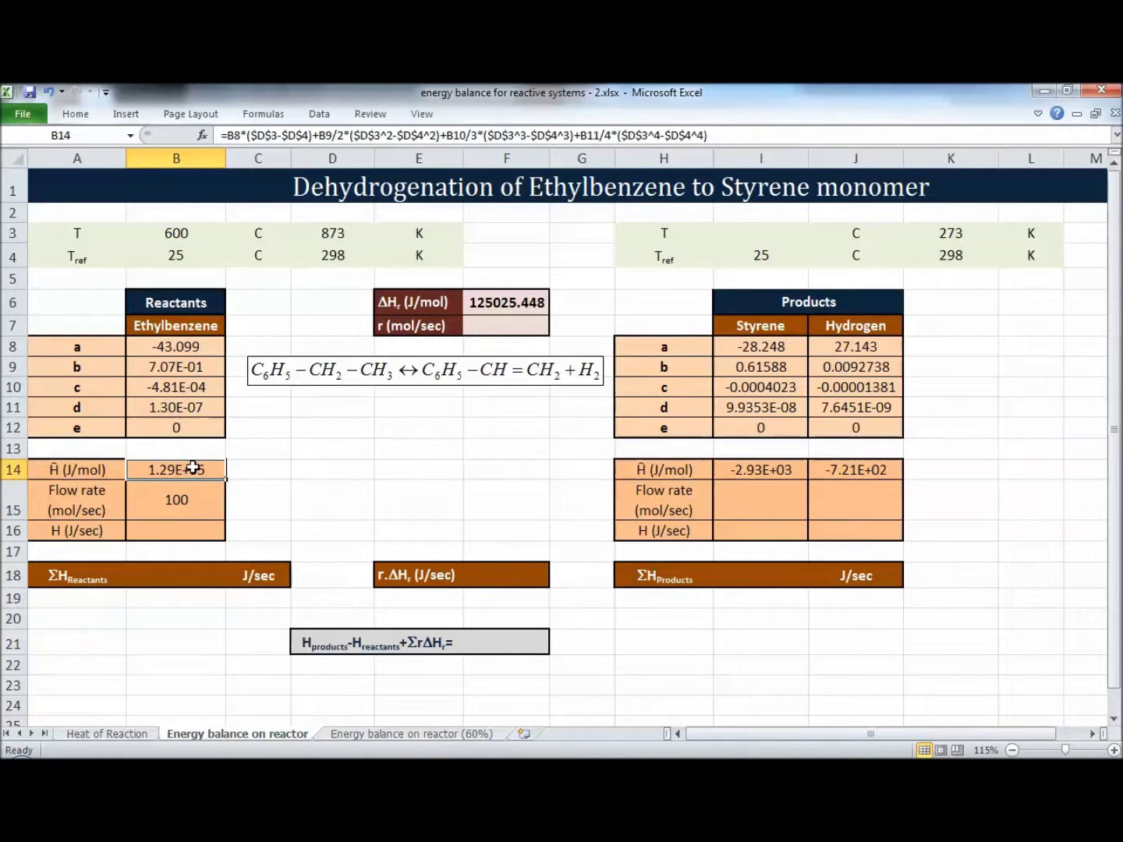
double_click(194, 467)
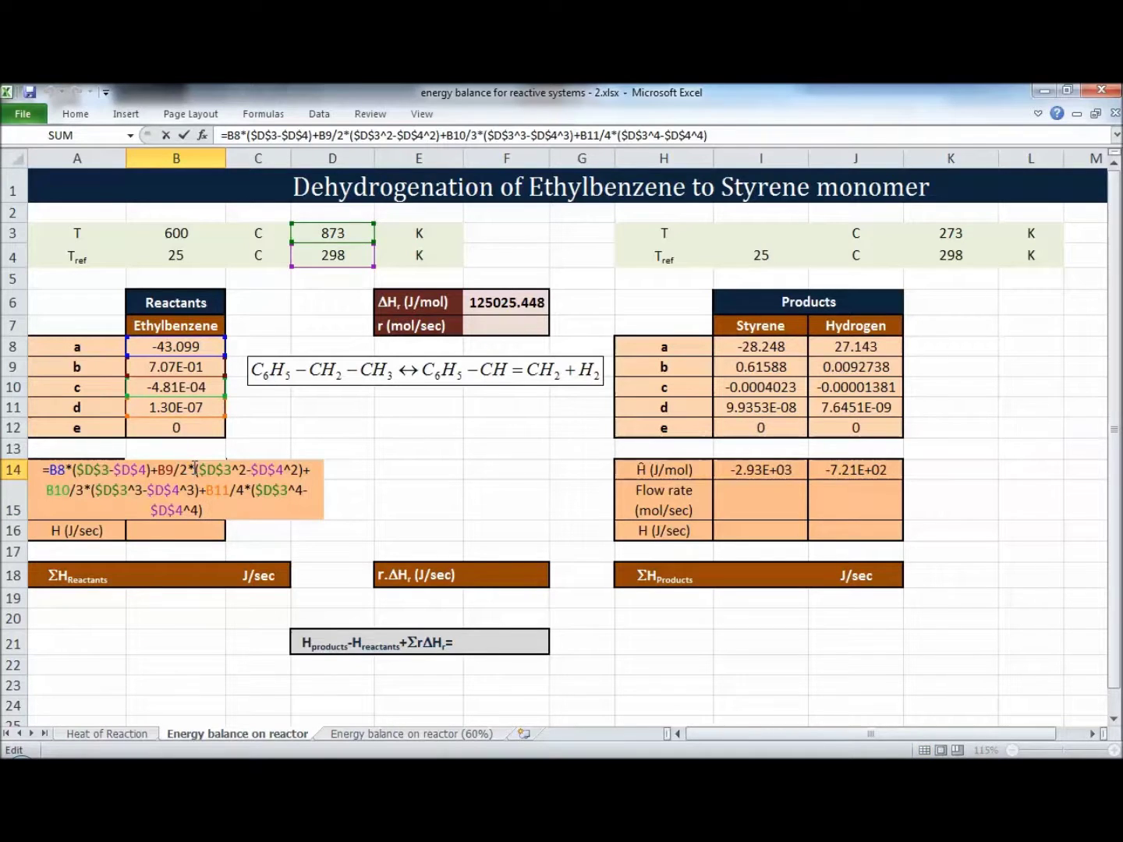
key(Return)
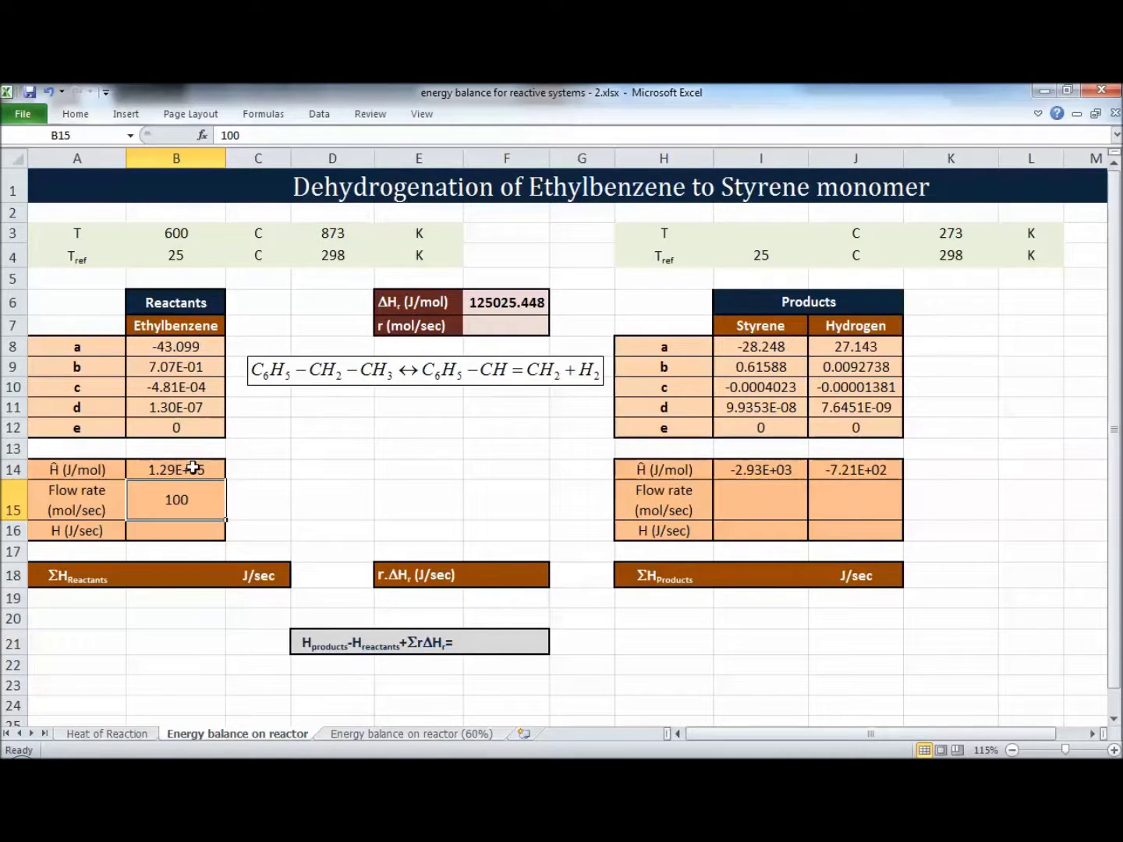
Calculate ethylbenzene's H (J/sec) in B16 as the molar enthalpy in B14 times the flow rate in B15
key(Return)
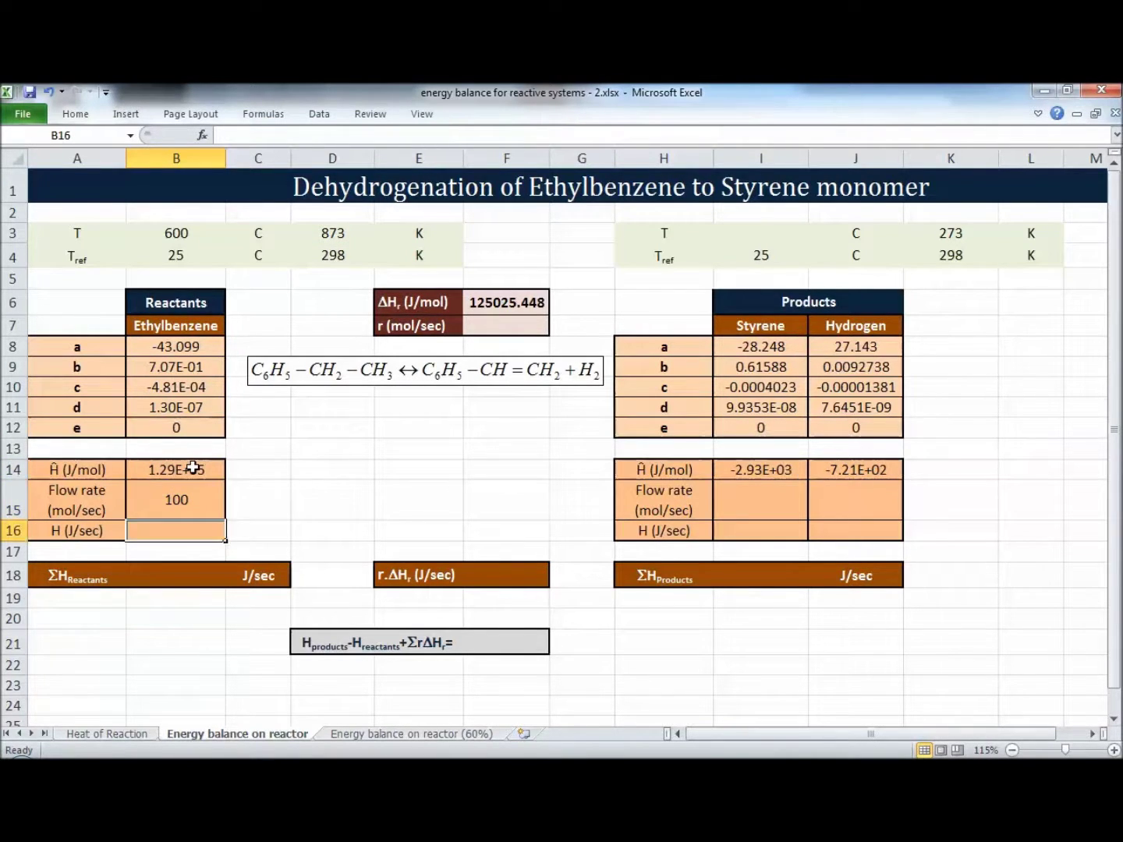
text(=)
key(Up)
key(Up)
key(Up)
key(Down)
text(*)
key(Up)
key(Return)
Set the total reactant enthalpy in B18 equal to ethylbenzene's H in B16
key(Return)
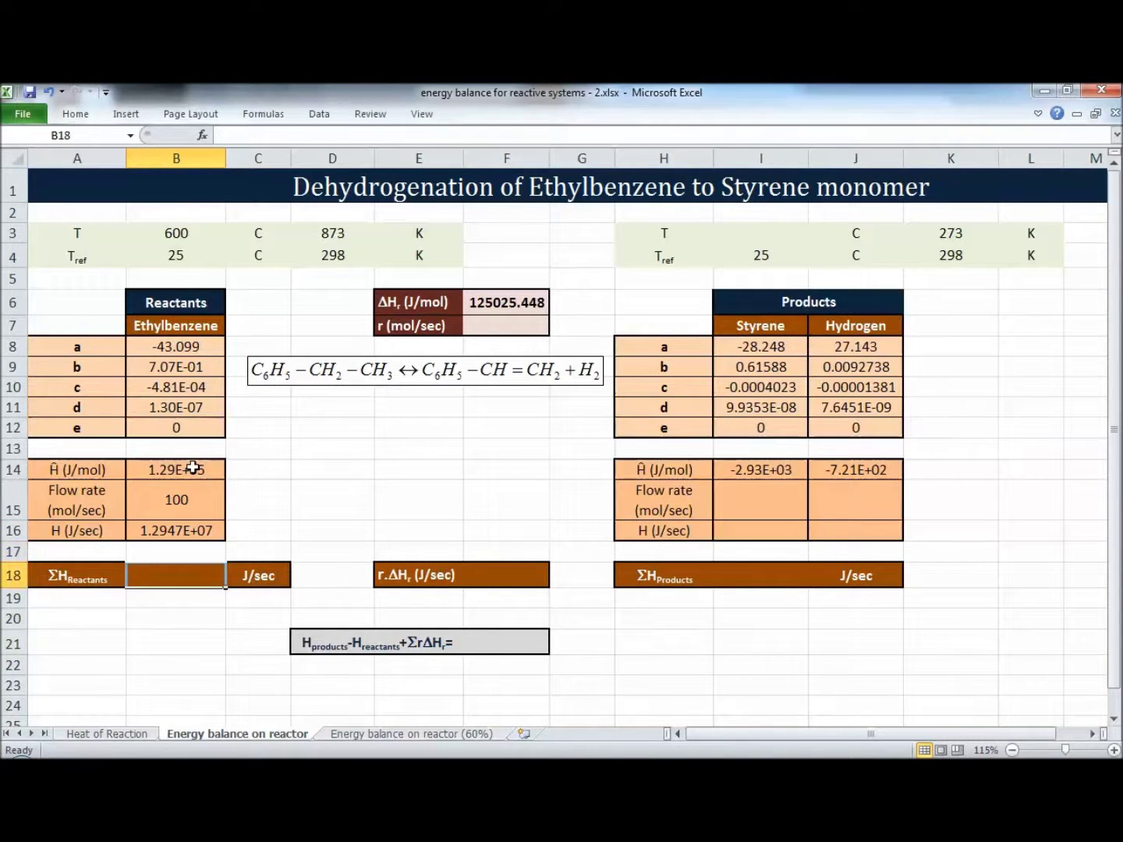
text(=)
key(Up)
key(Up)
key(Return)
Set the reaction rate r in F7 equal to the ethylbenzene flow rate in B15
key(Up)
key(Right)
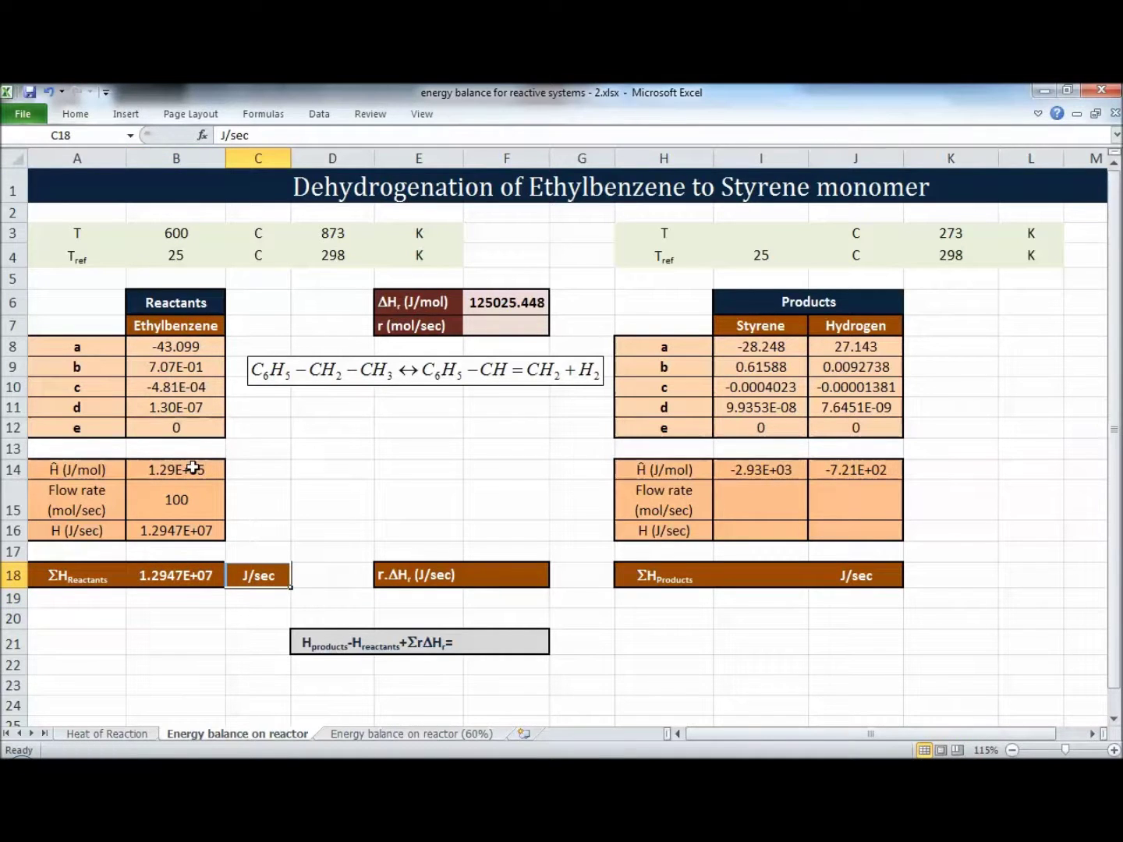
key(Up)
key(Up)
key(Up)
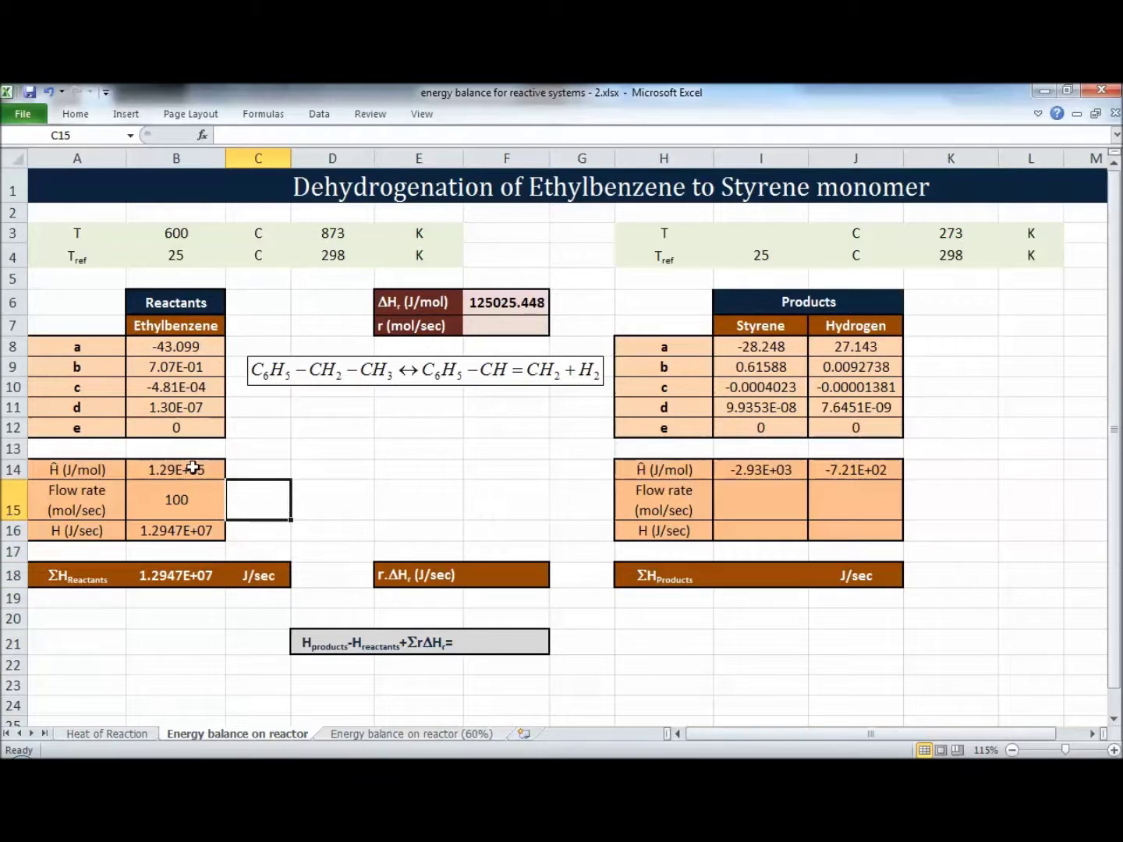
key(Right)
key(Right)
key(Up)
key(Up)
key(Up)
key(Up)
key(Up)
key(Up)
key(Up)
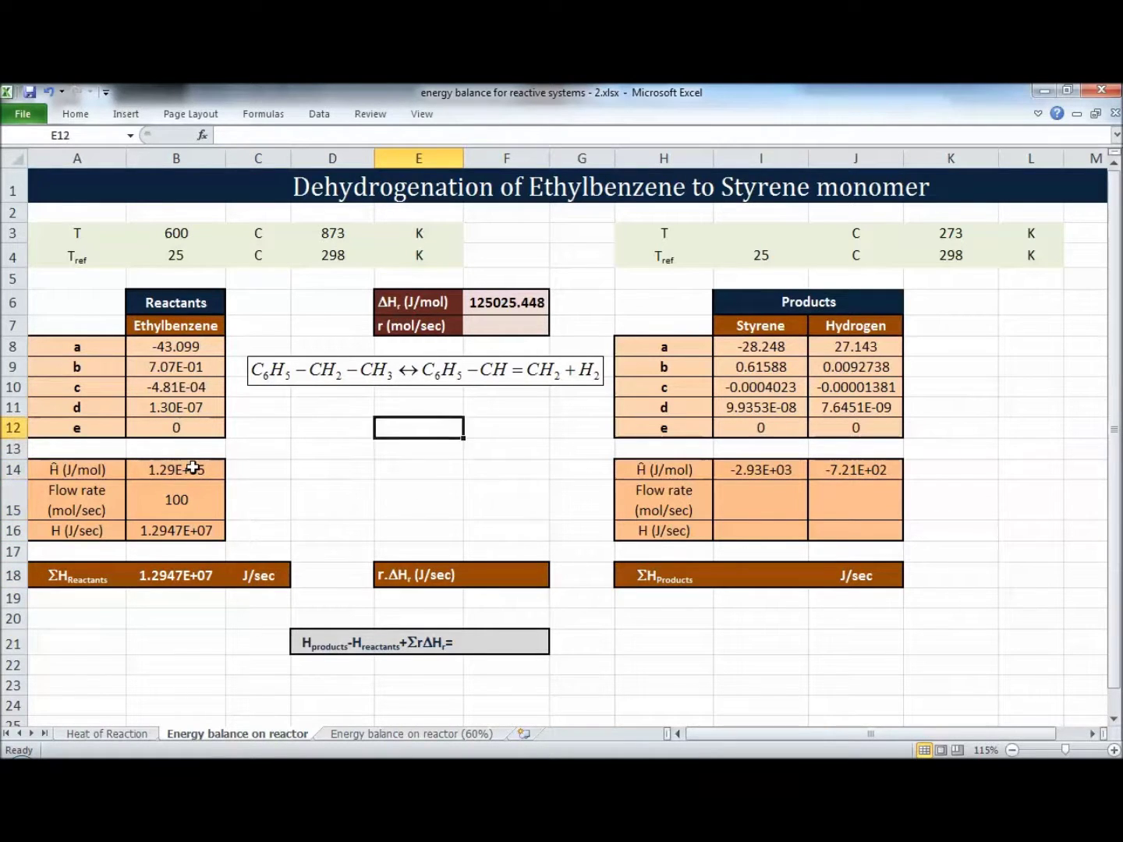
key(Right)
key(Up)
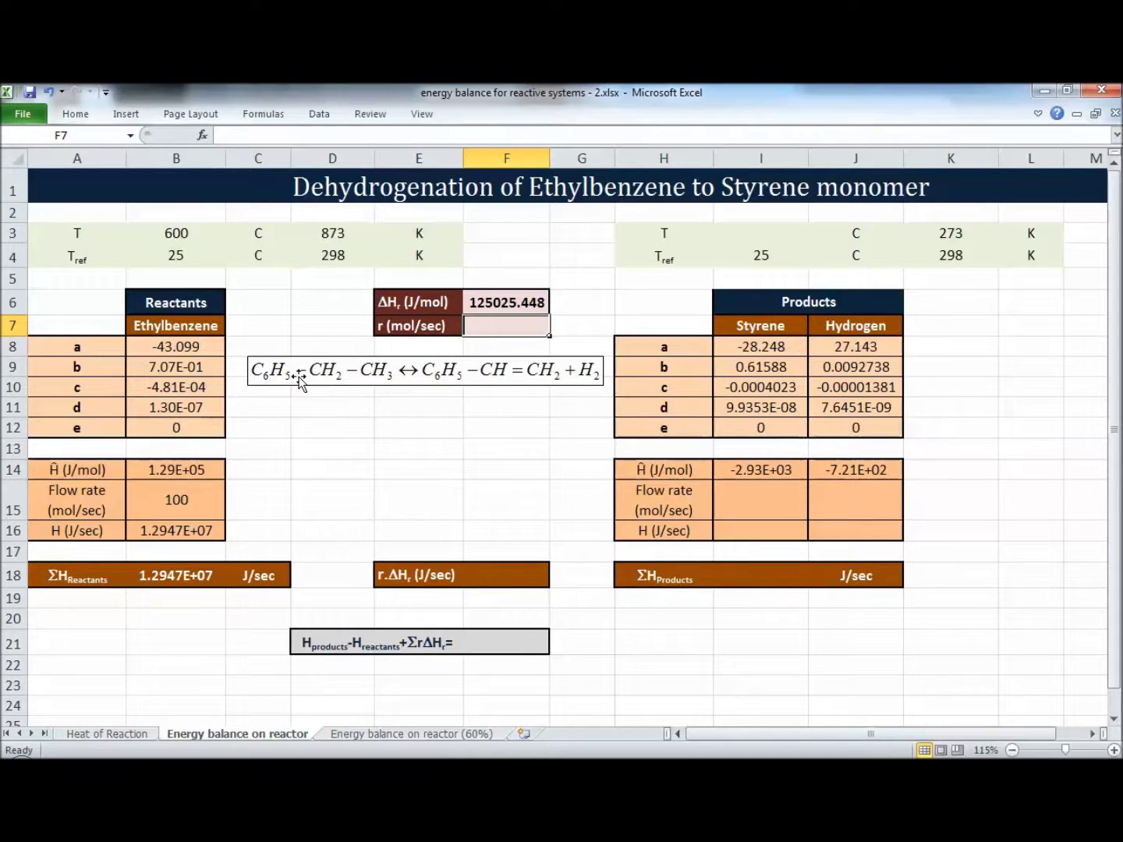
text(=)
click(148, 503)
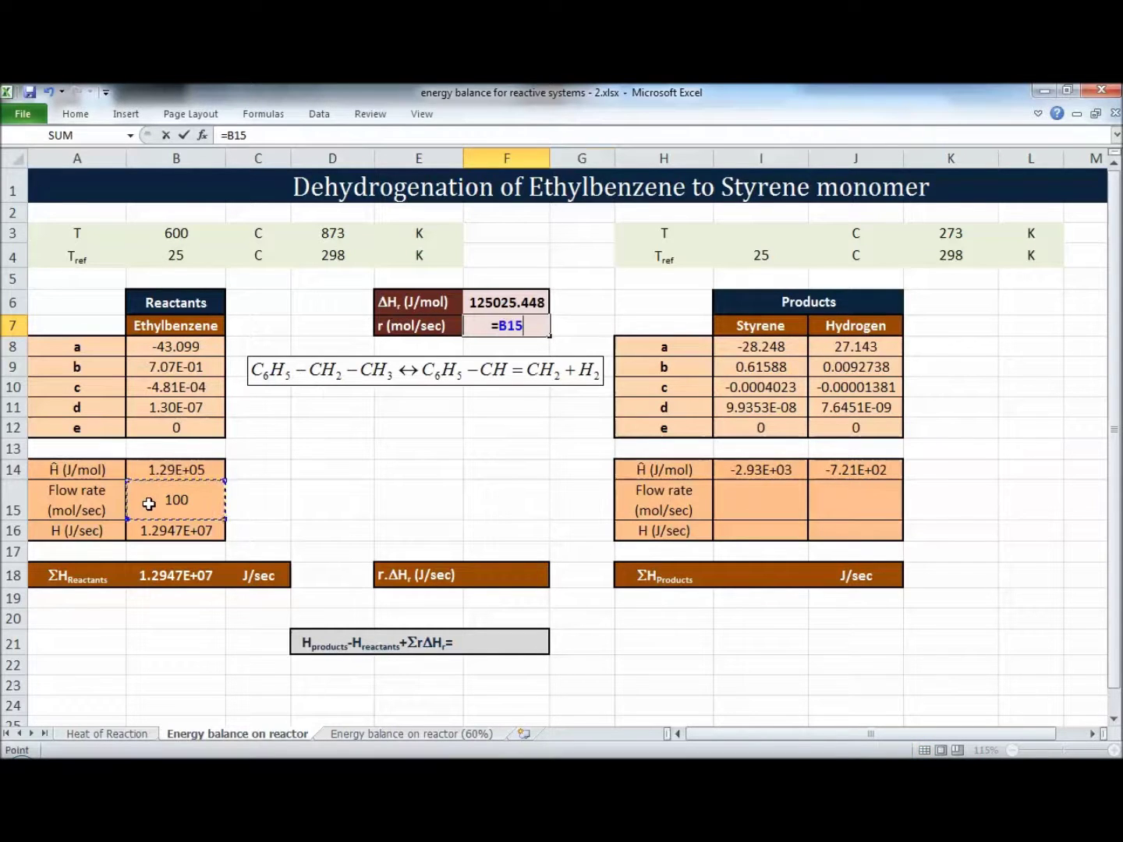
key(Tab)
Enter flow rates of 100 mol/sec for both styrene in I15 and hydrogen in J15
key(Tab)
key(Down)
key(Down)
key(Down)
key(Down)
key(Down)
key(Down)
key(Down)
key(Down)
key(Right)
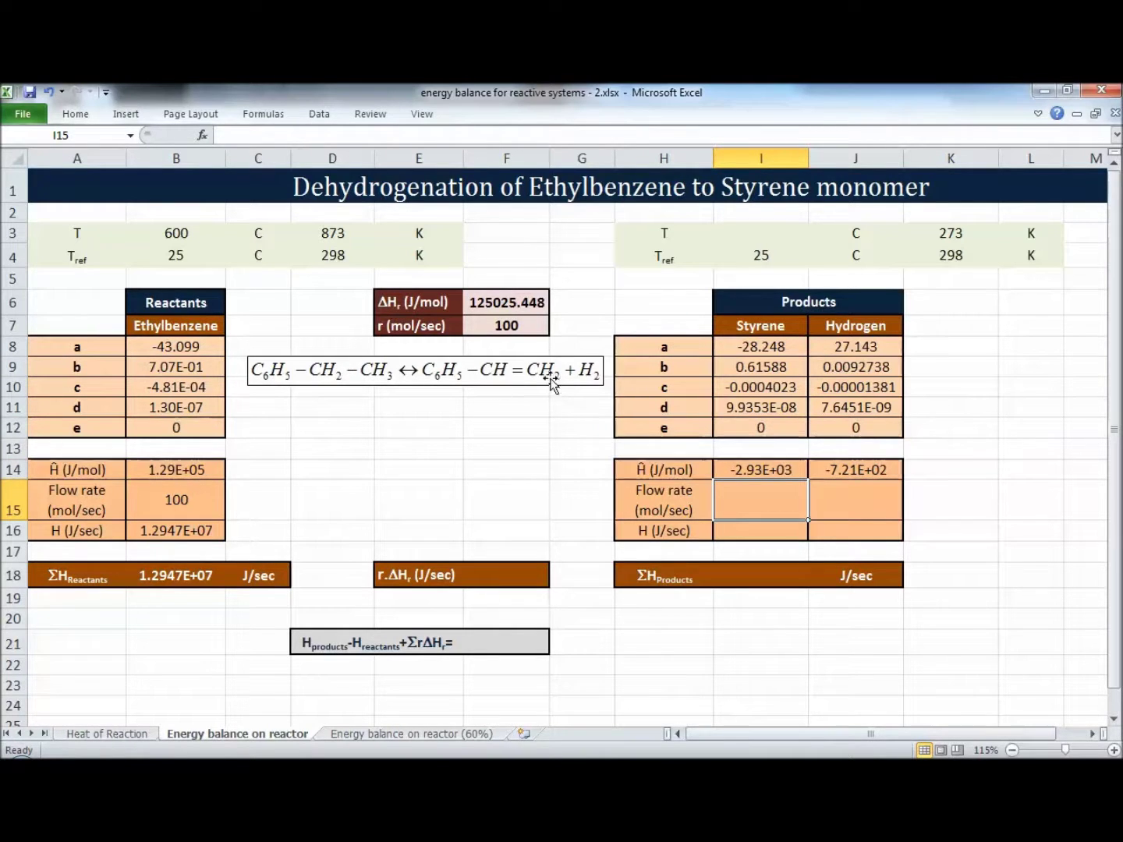
text(100)
key(Tab)
text(100)
key(Return)
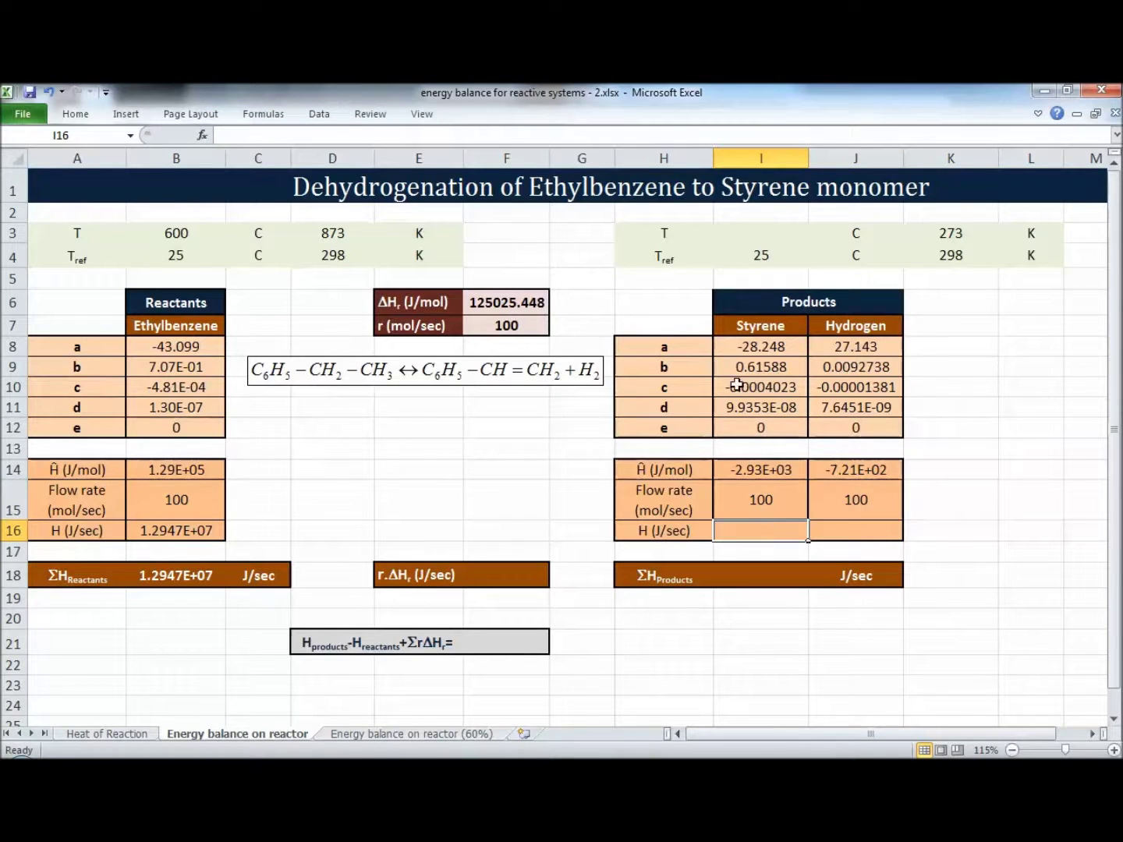
Set the products temperature T in cell I3 to 300 °C
double_click(760, 469)
key(Tab)
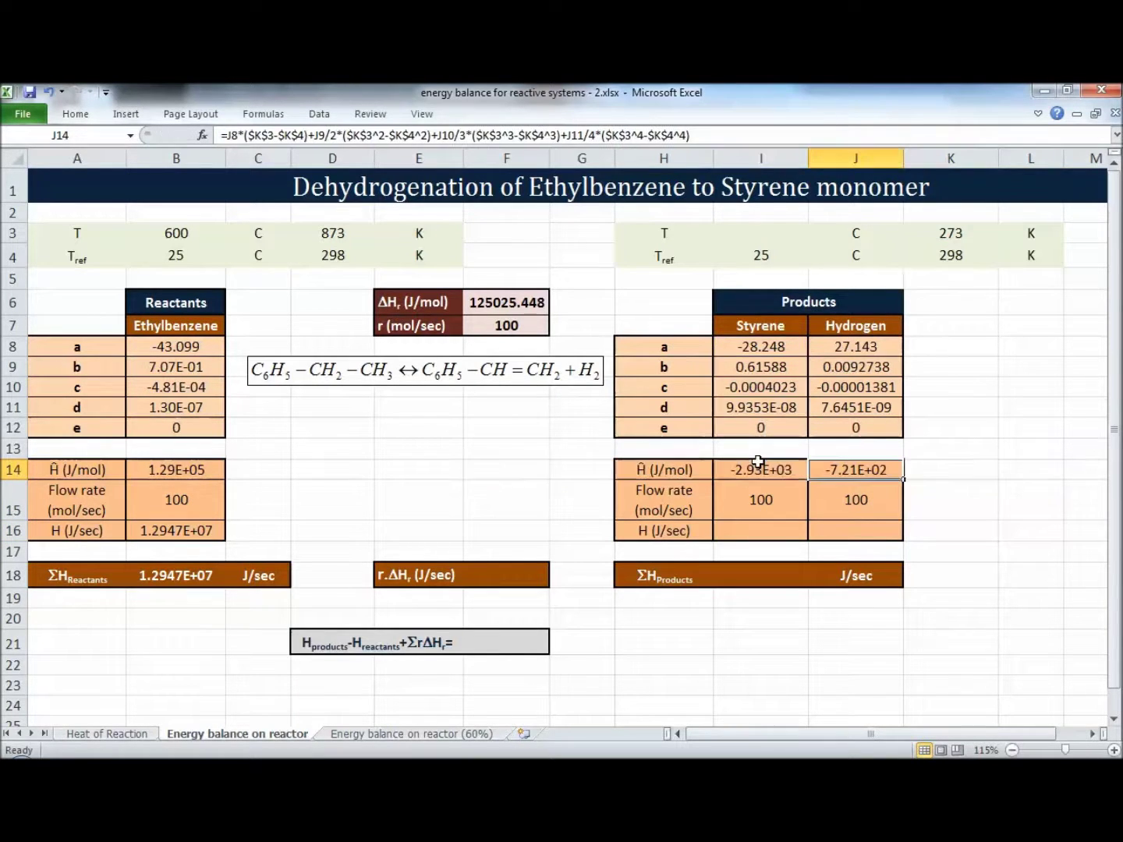
click(724, 226)
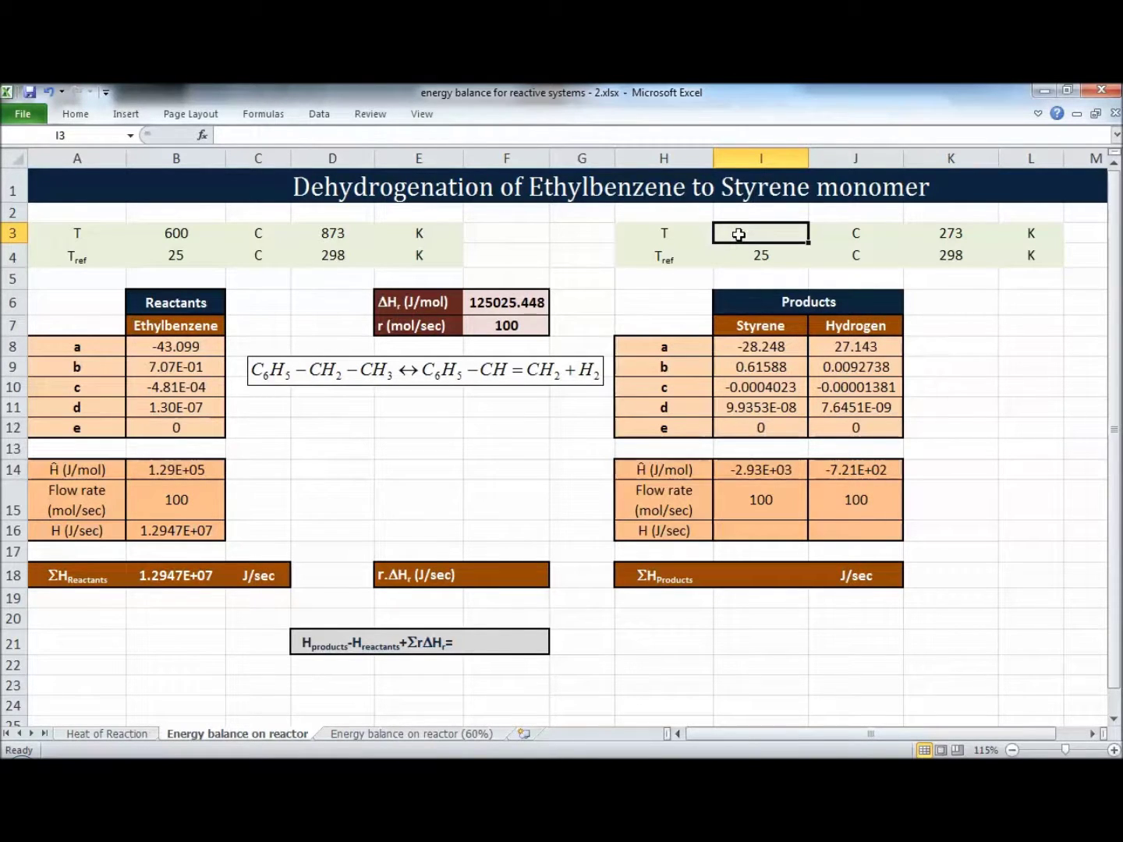
double_click(740, 234)
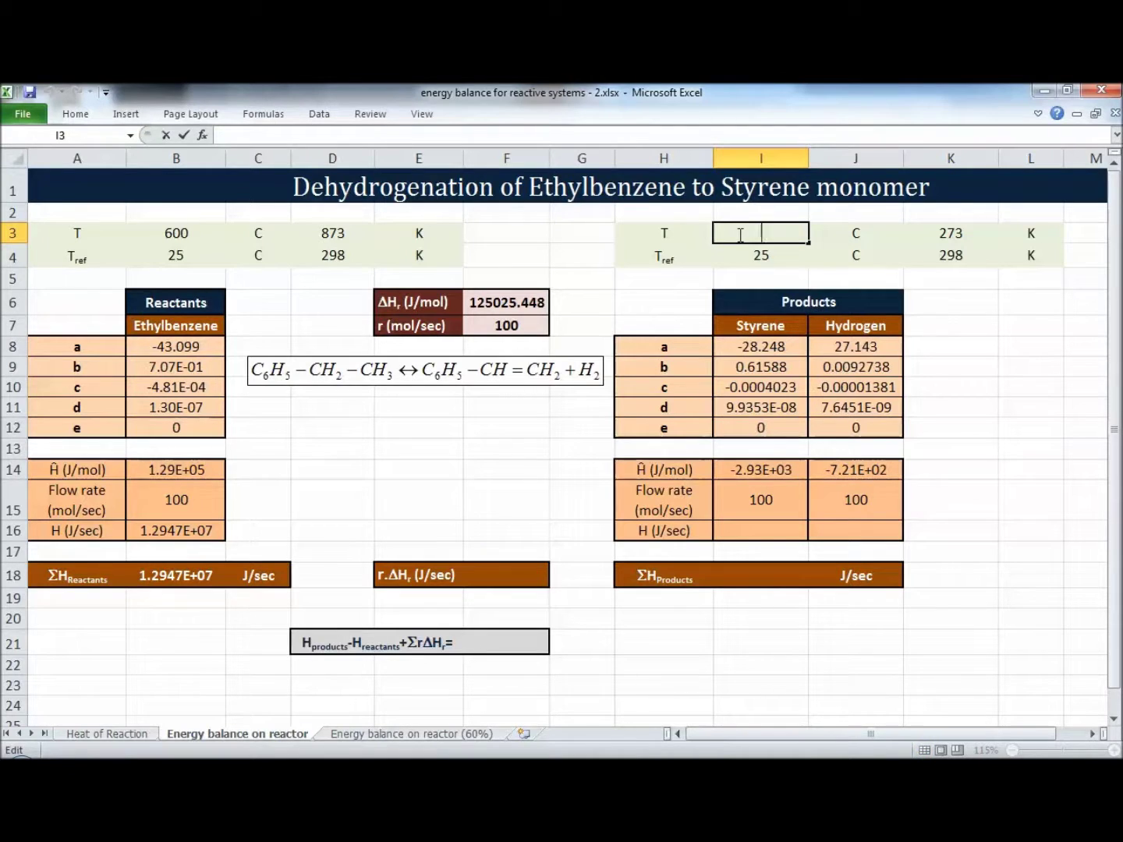
text(300)
key(Return)
Add a comment to the products temperature in I3, replacing the default author name with "assumed"
click(739, 234)
right_click(744, 229)
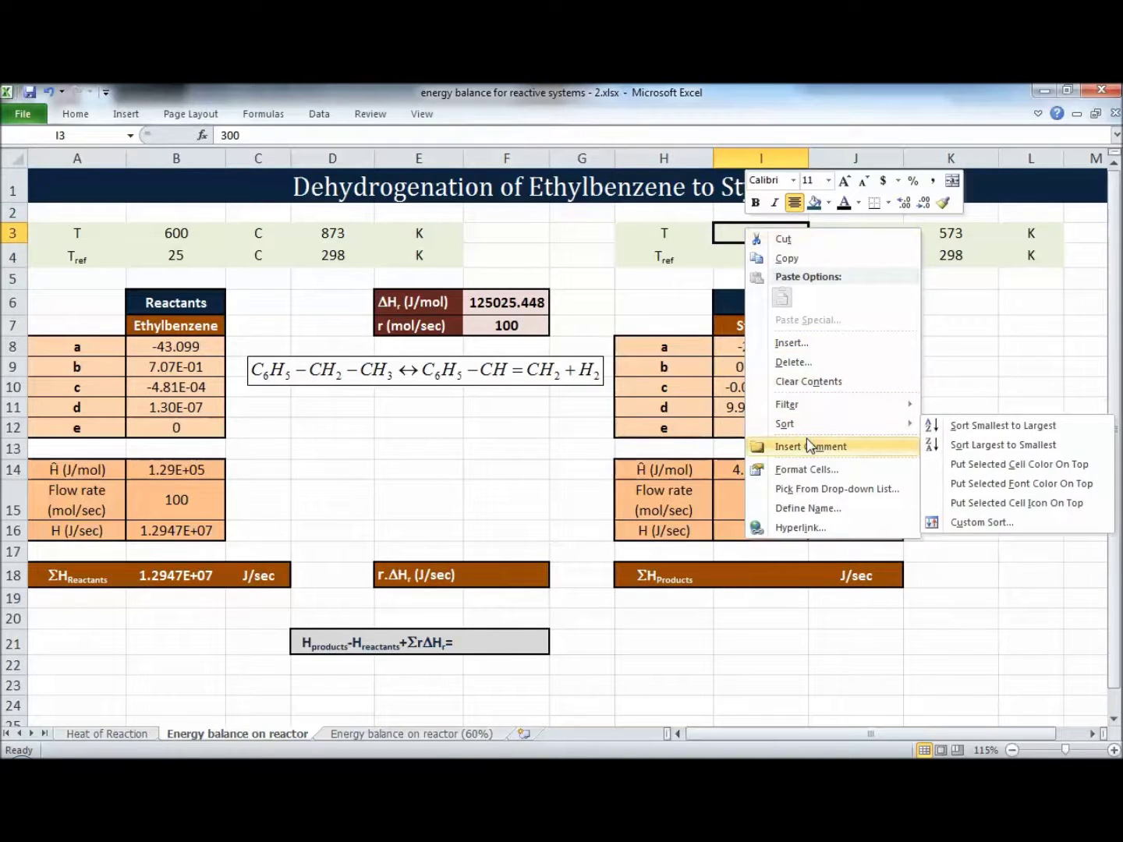
click(807, 446)
key(shift+Home)
key(shift+Up)
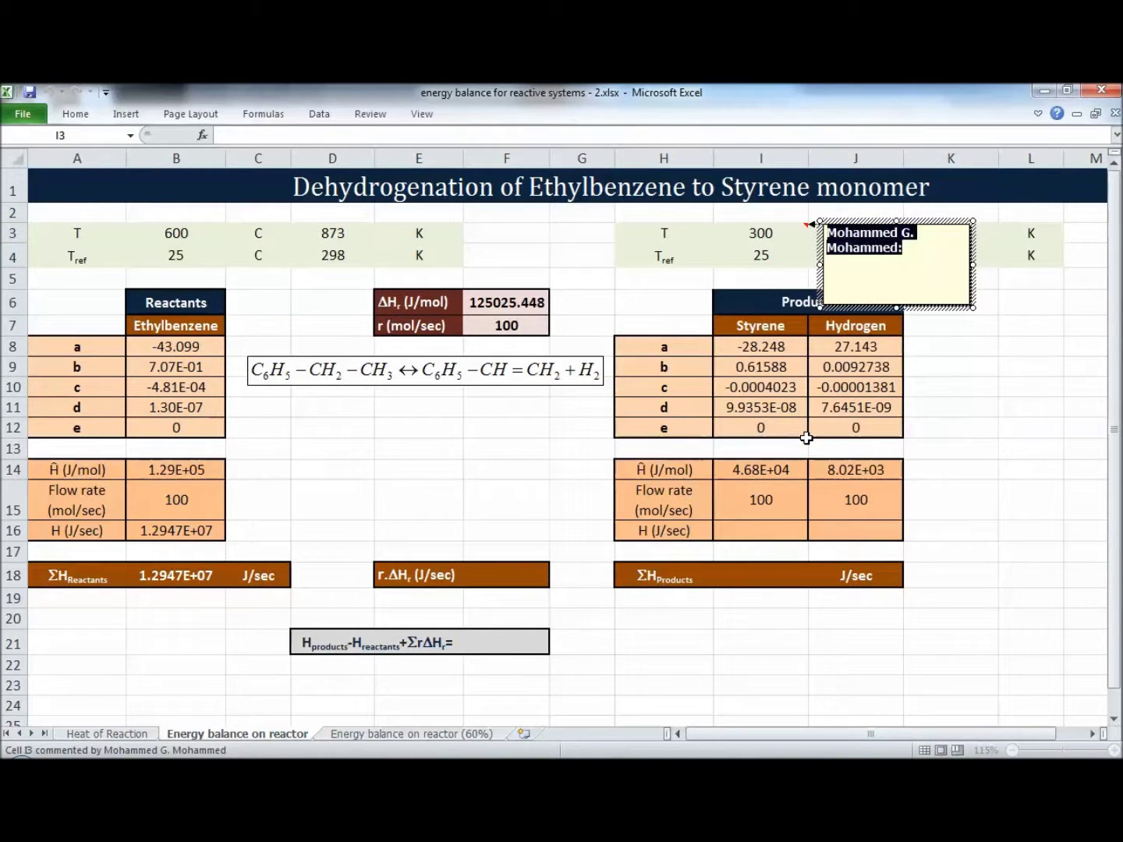
text(assumed)
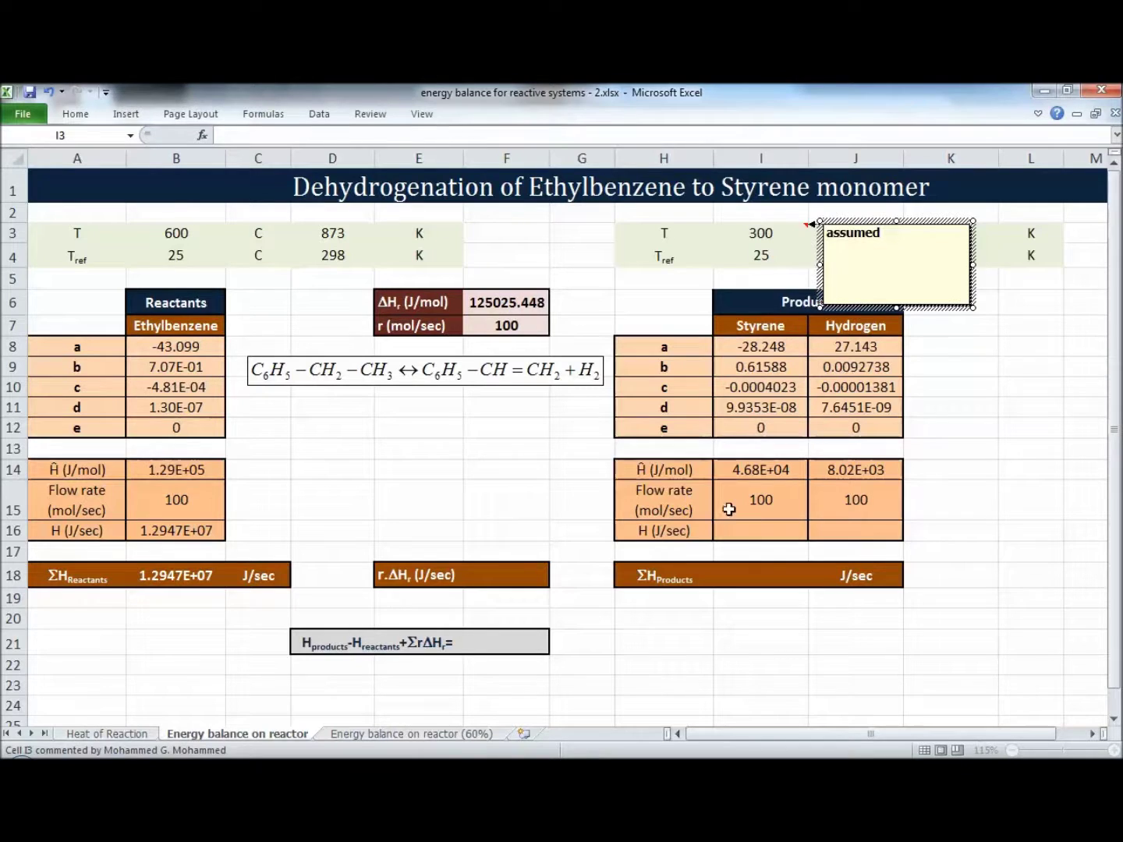
click(611, 511)
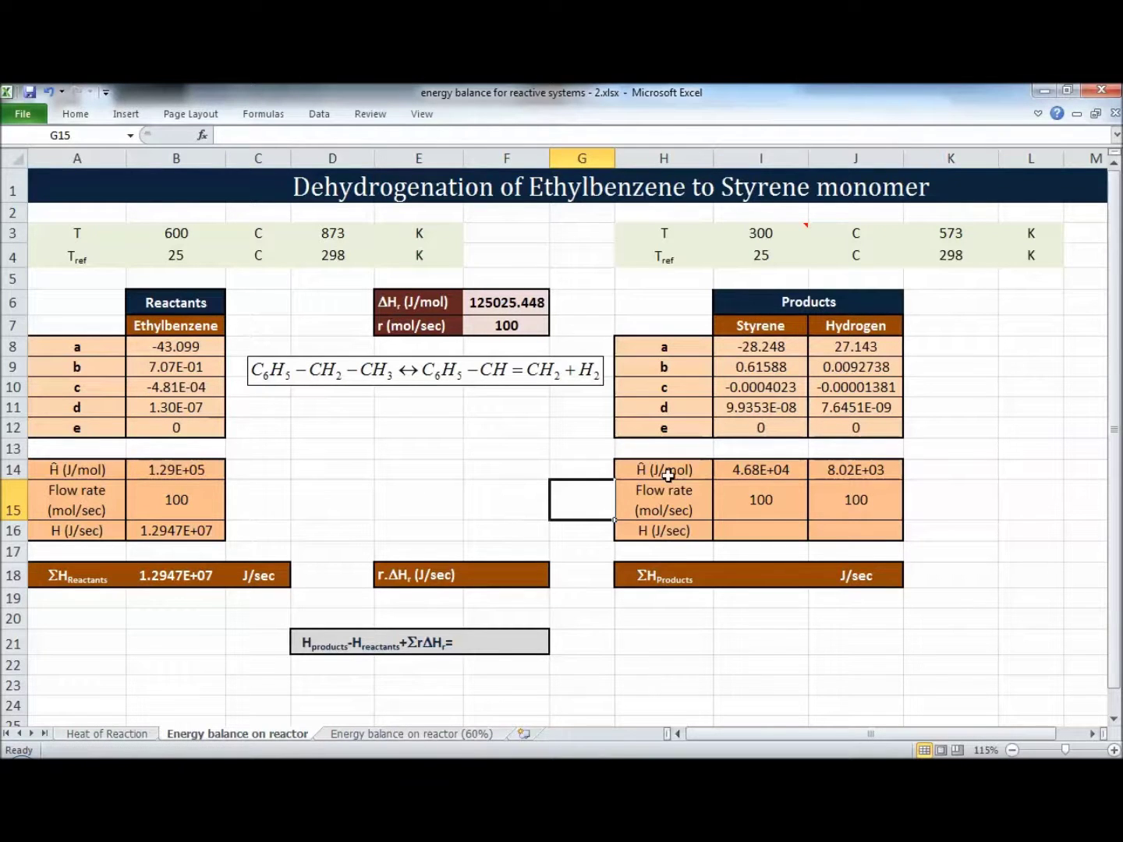
Check the styrene molar enthalpy formula in I14 and calculate styrene's enthalpy flow H in I16 as I15*I14
click(780, 469)
double_click(785, 468)
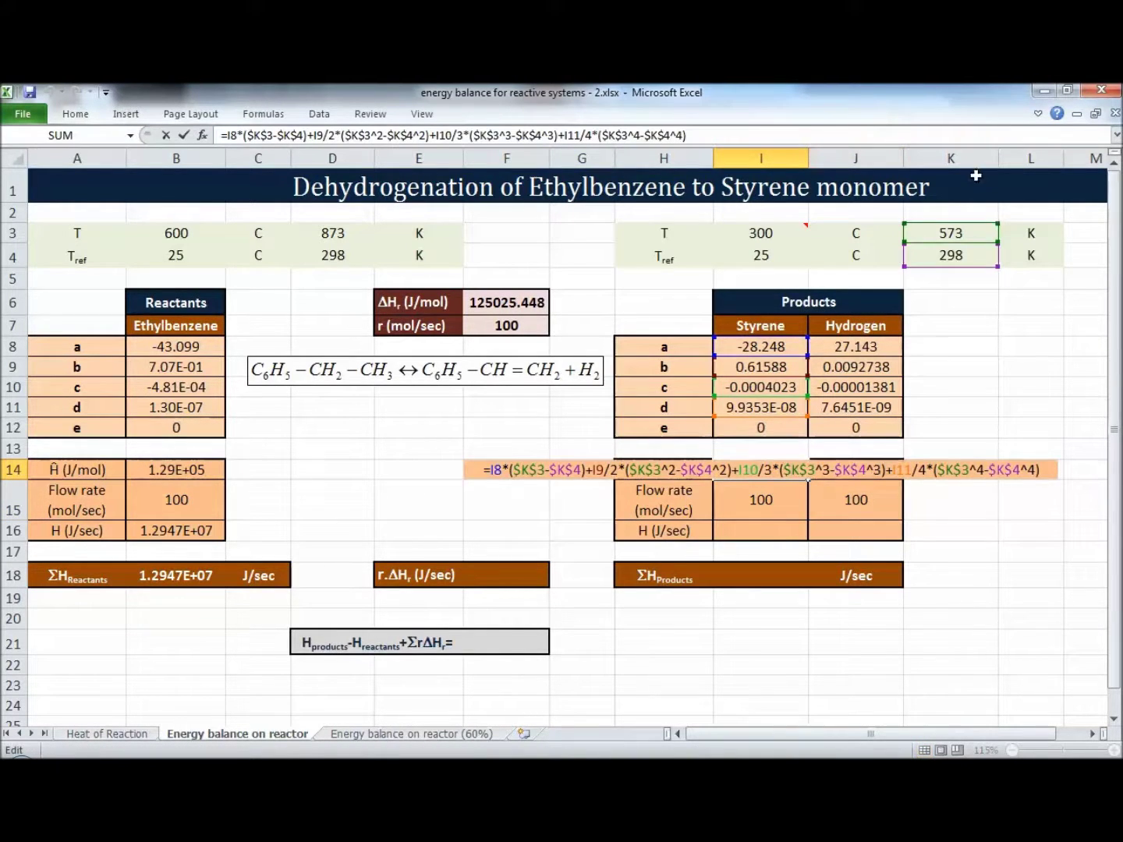
key(Return)
key(Return)
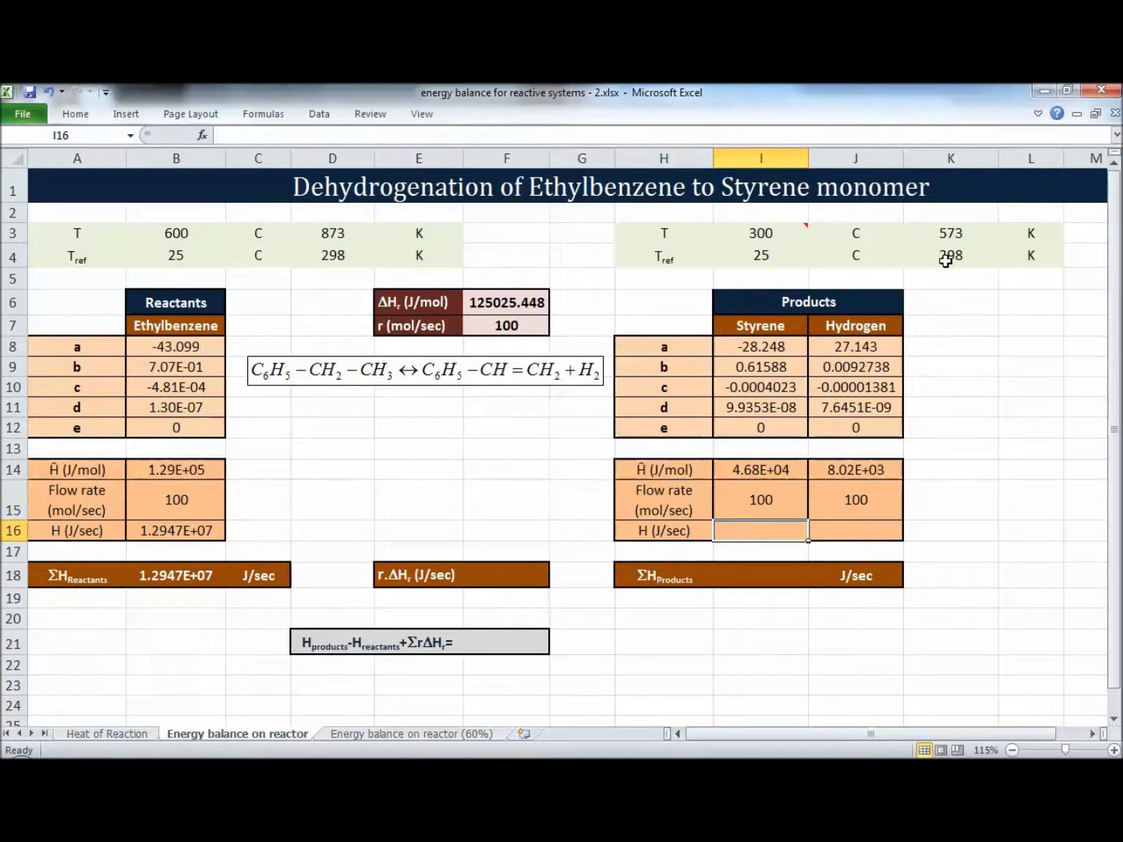
text(=)
key(Up)
key(Up)
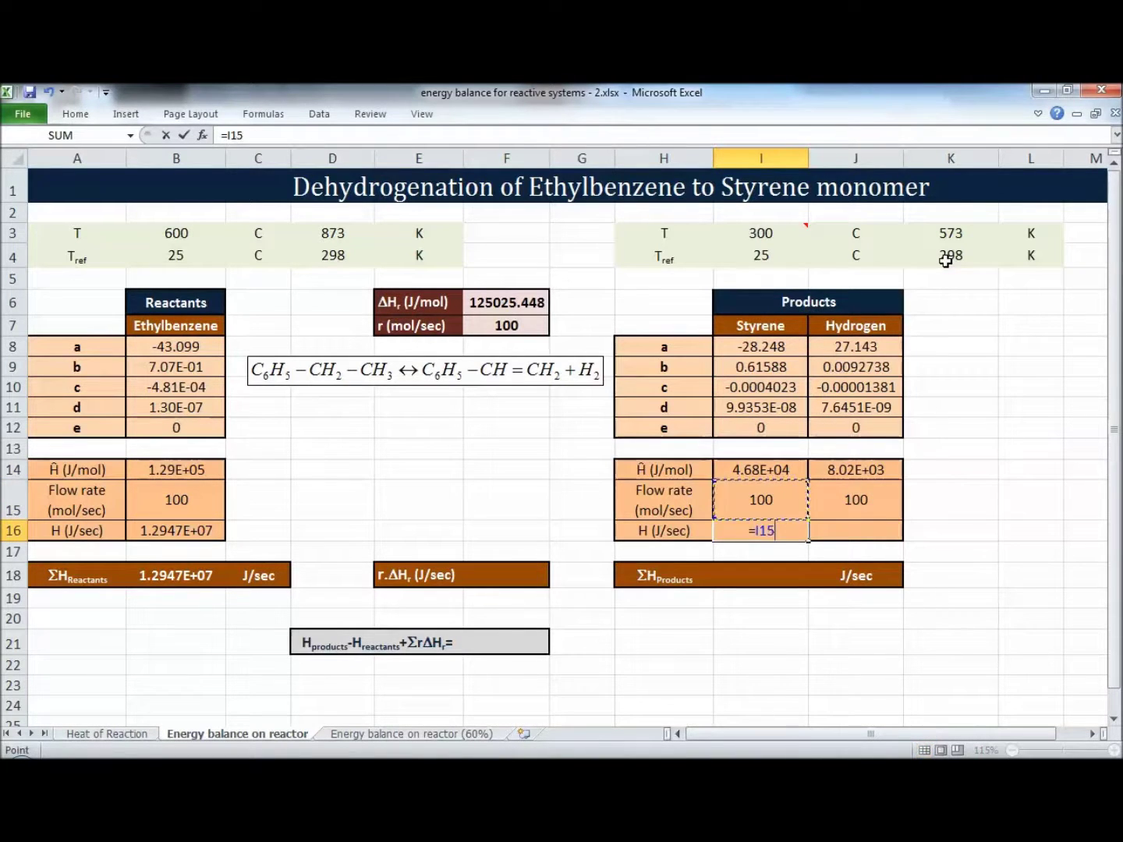
text(*)
key(Up)
key(Return)
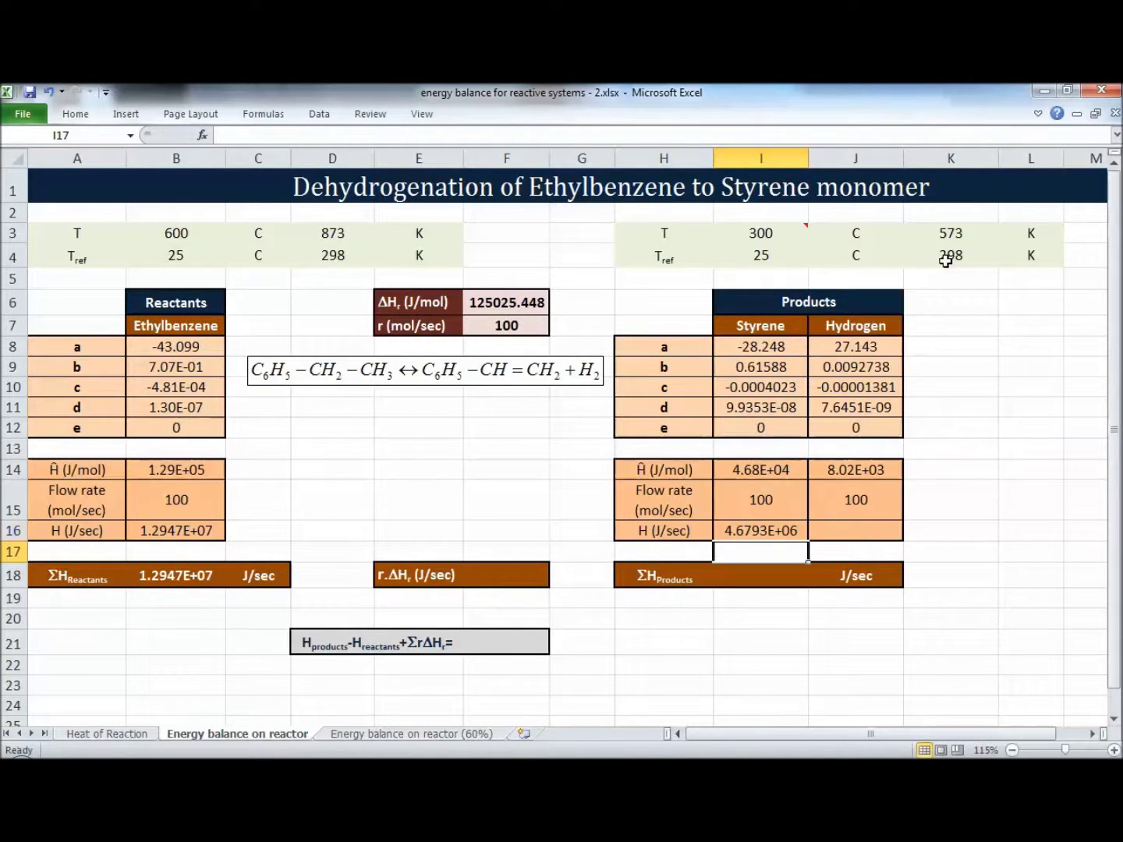
Copy the styrene enthalpy flow formula from I16 to the hydrogen cell J16
key(Up)
key(ctrl+c)
key(Right)
key(ctrl+v)
key(Escape)
Calculate the total products enthalpy in I18 as the sum of the styrene and hydrogen enthalpy flows, I16+J16
key(Down)
key(Down)
key(Left)
text(=)
key(Up)
key(Up)
text(+)
key(Up)
key(Up)
key(Right)
key(Return)
Calculate the heat of reaction term r.ΔHr in F18 by multiplying F6 by F7
key(Left)
key(Down)
key(Left)
key(Left)
key(Down)
key(Up)
key(Up)
key(Up)
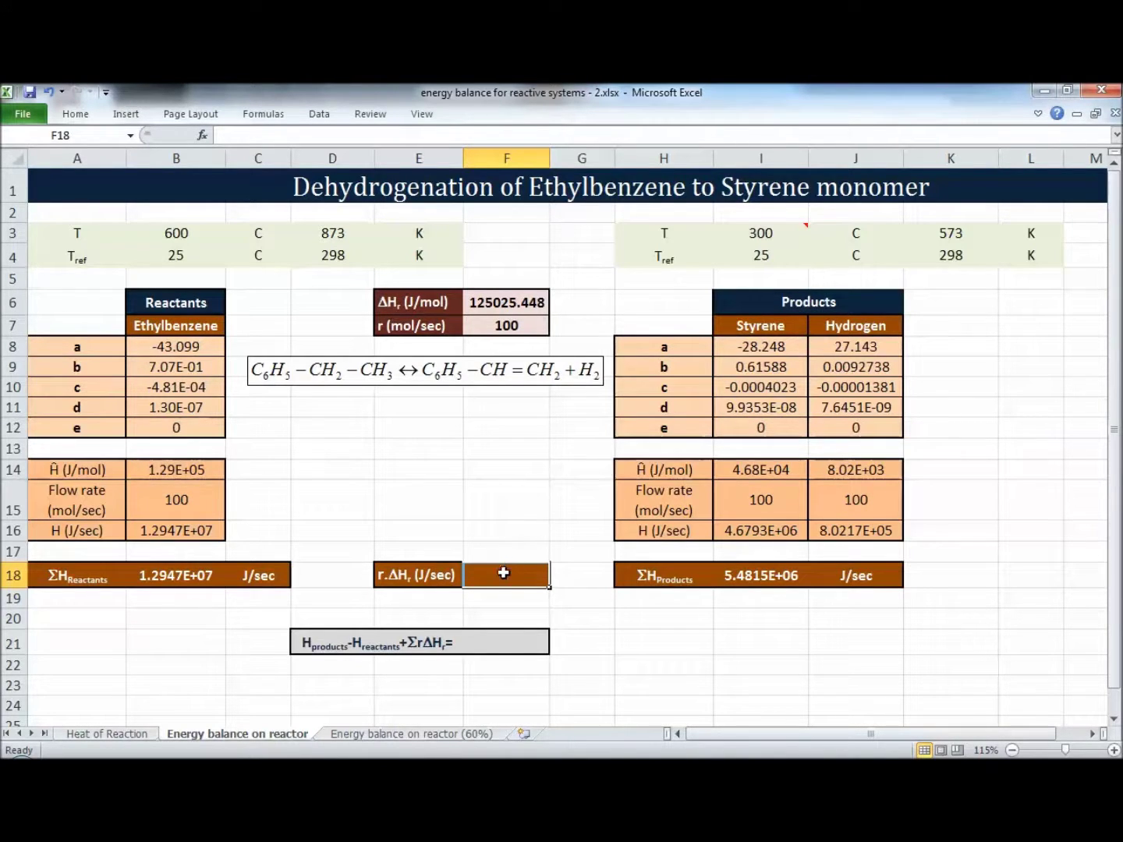
text(=)
click(506, 302)
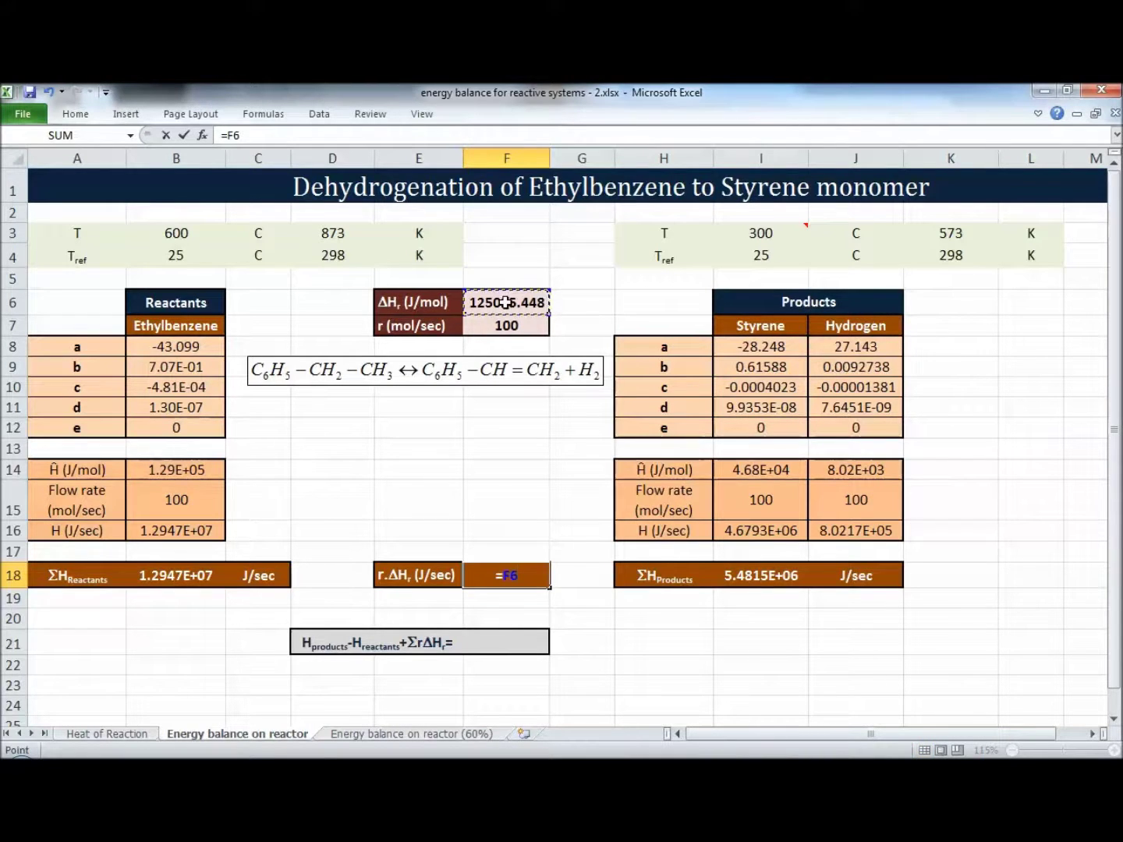
text(*)
click(506, 324)
key(Return)
Enter the overall energy balance in F21 as products minus reactants enthalpy plus the reaction term, =I18-B18+F18
key(Down)
key(Down)
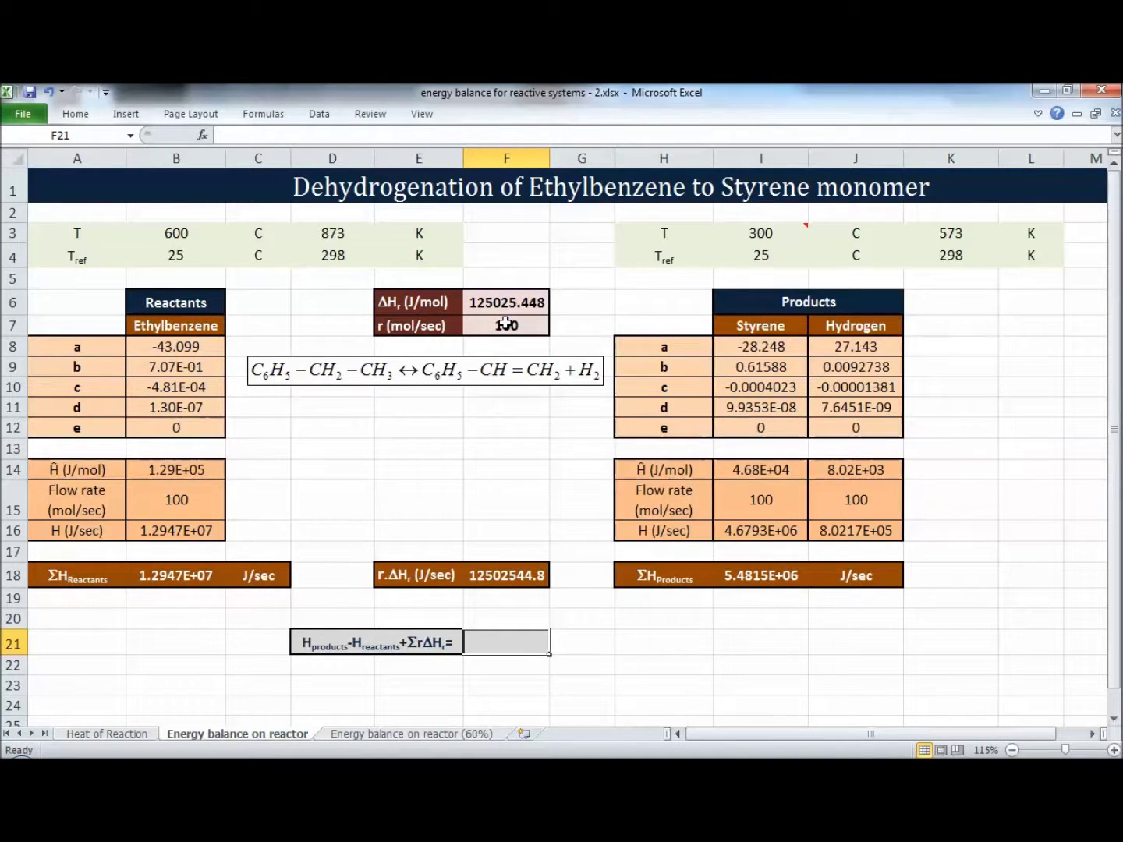
text(=)
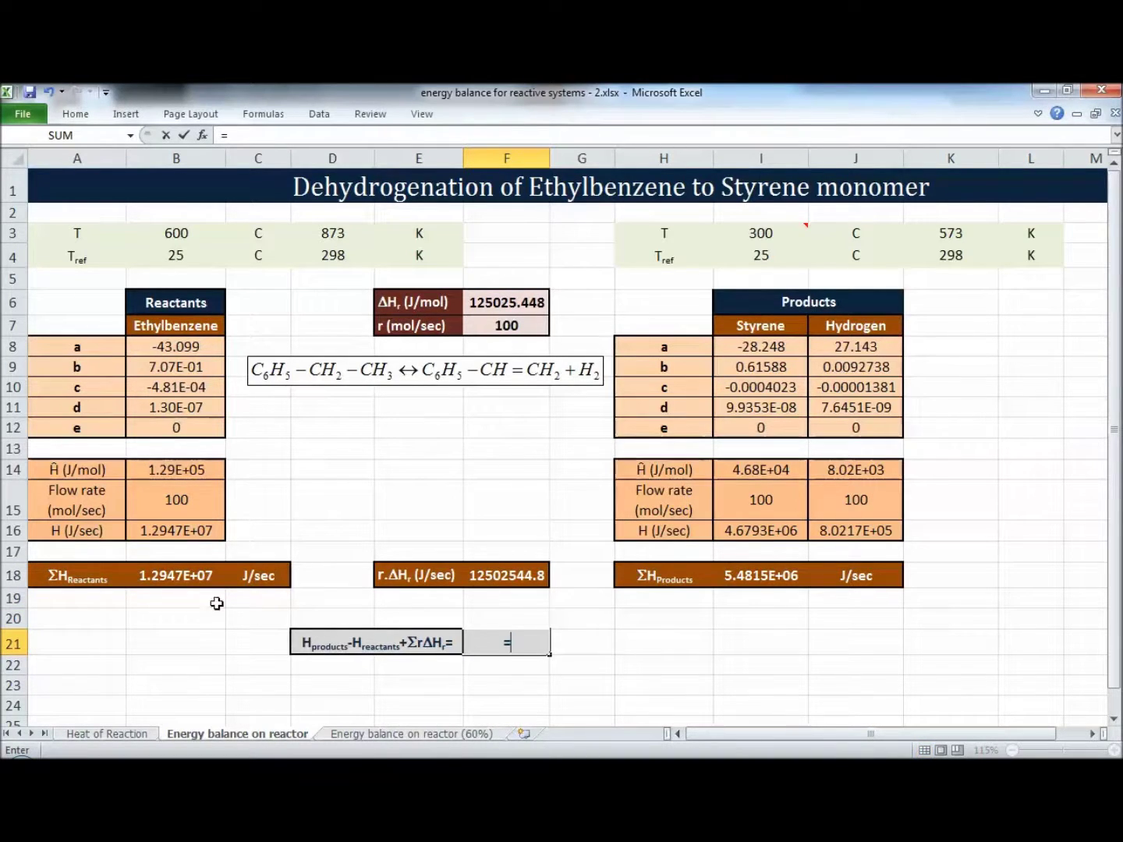
click(770, 576)
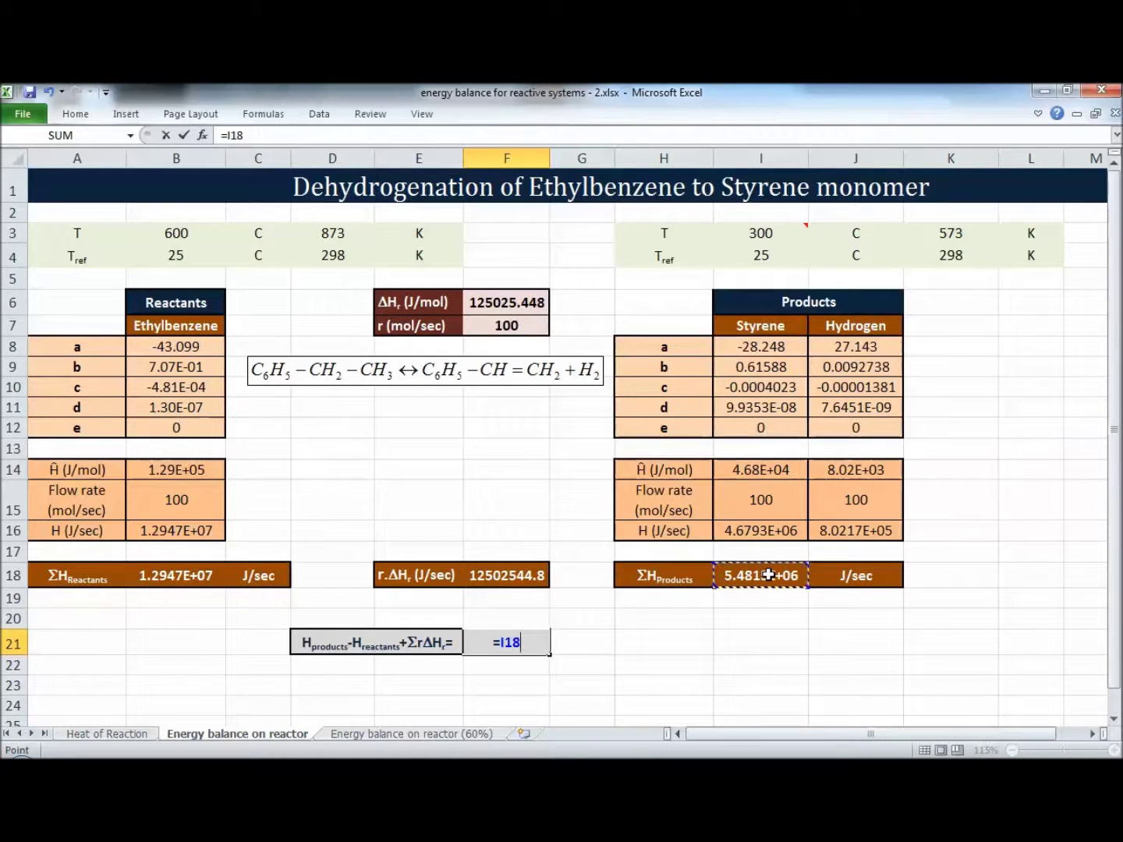
text(-)
click(153, 577)
text(+)
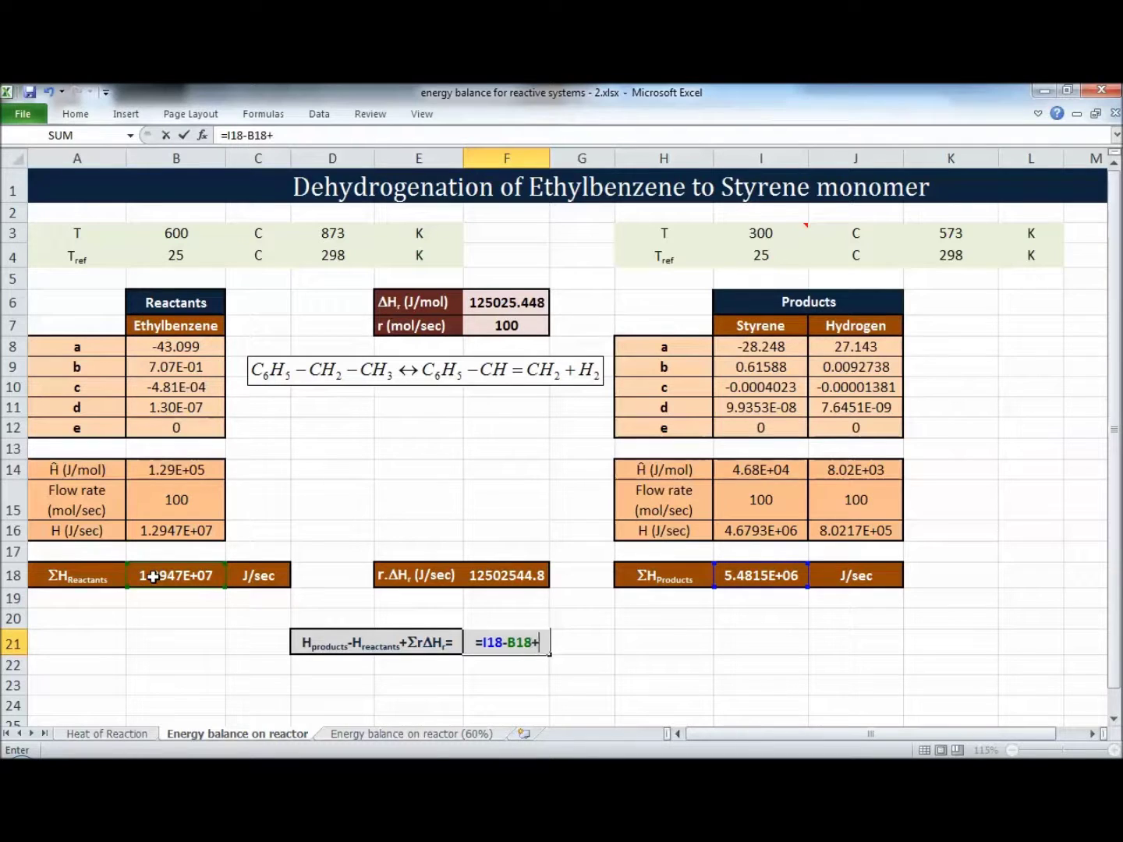
click(513, 576)
key(Tab)
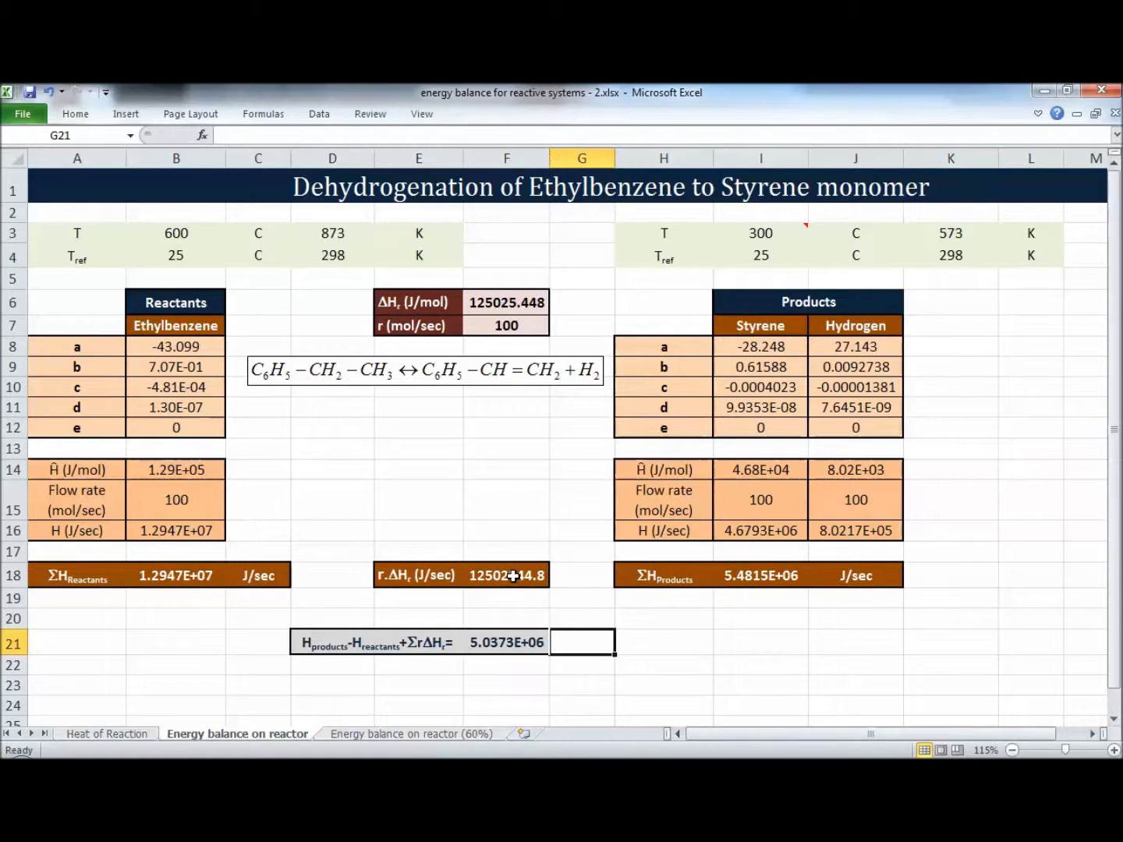
Run Goal Seek to bring the energy balance in F21 to 0 by changing the products temperature in I3
click(520, 651)
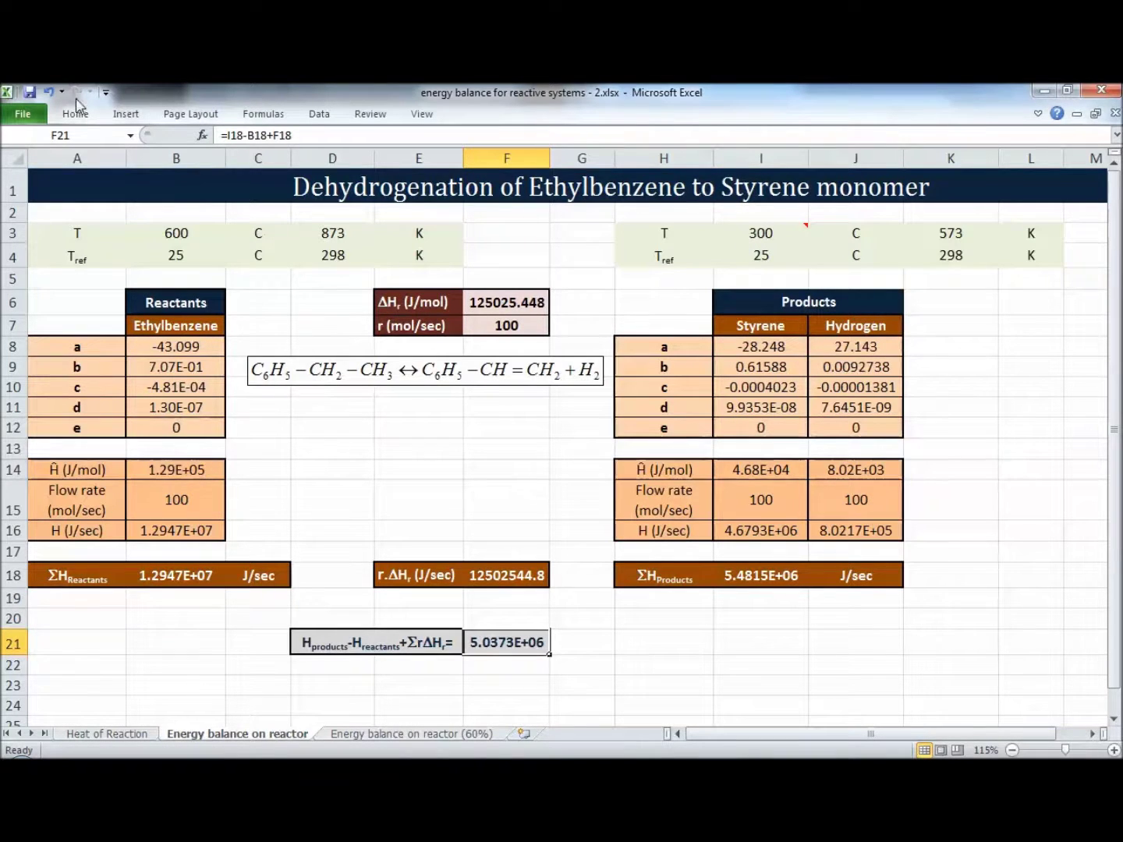
click(121, 114)
click(312, 116)
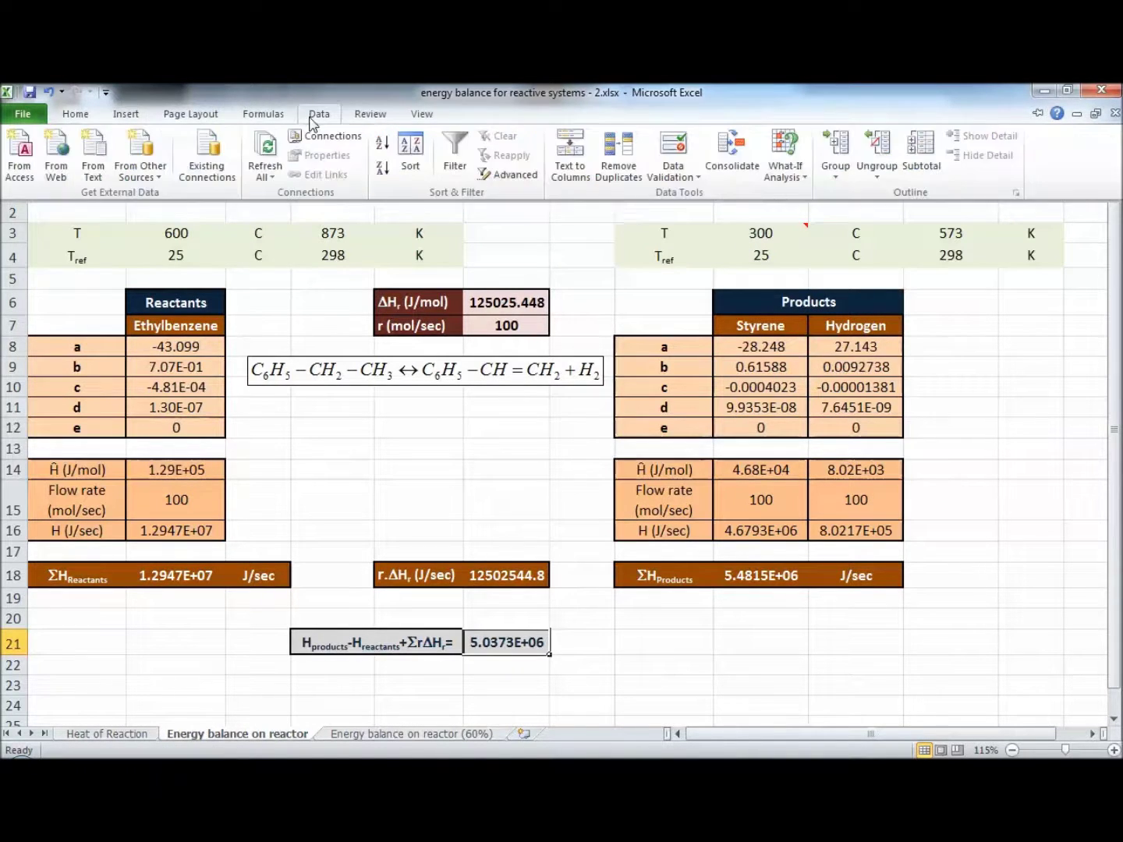
click(798, 170)
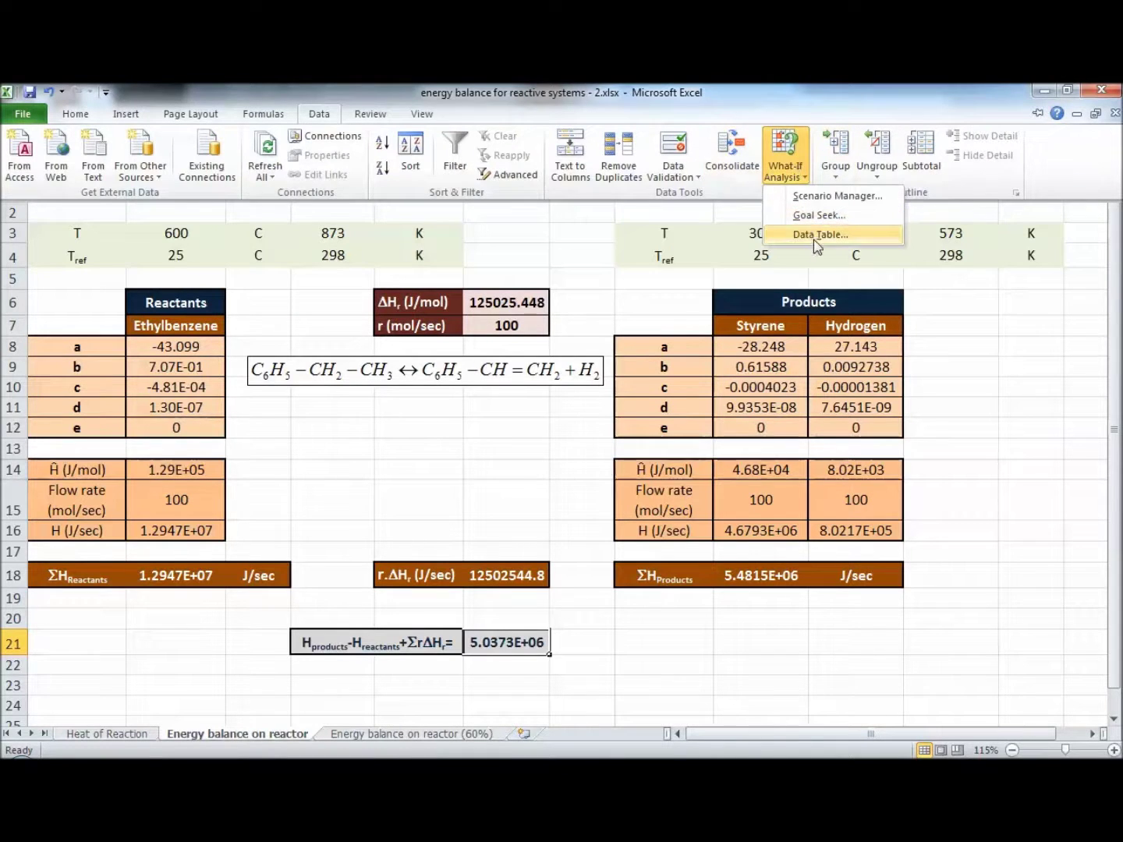
click(811, 214)
text(0)
key(Tab)
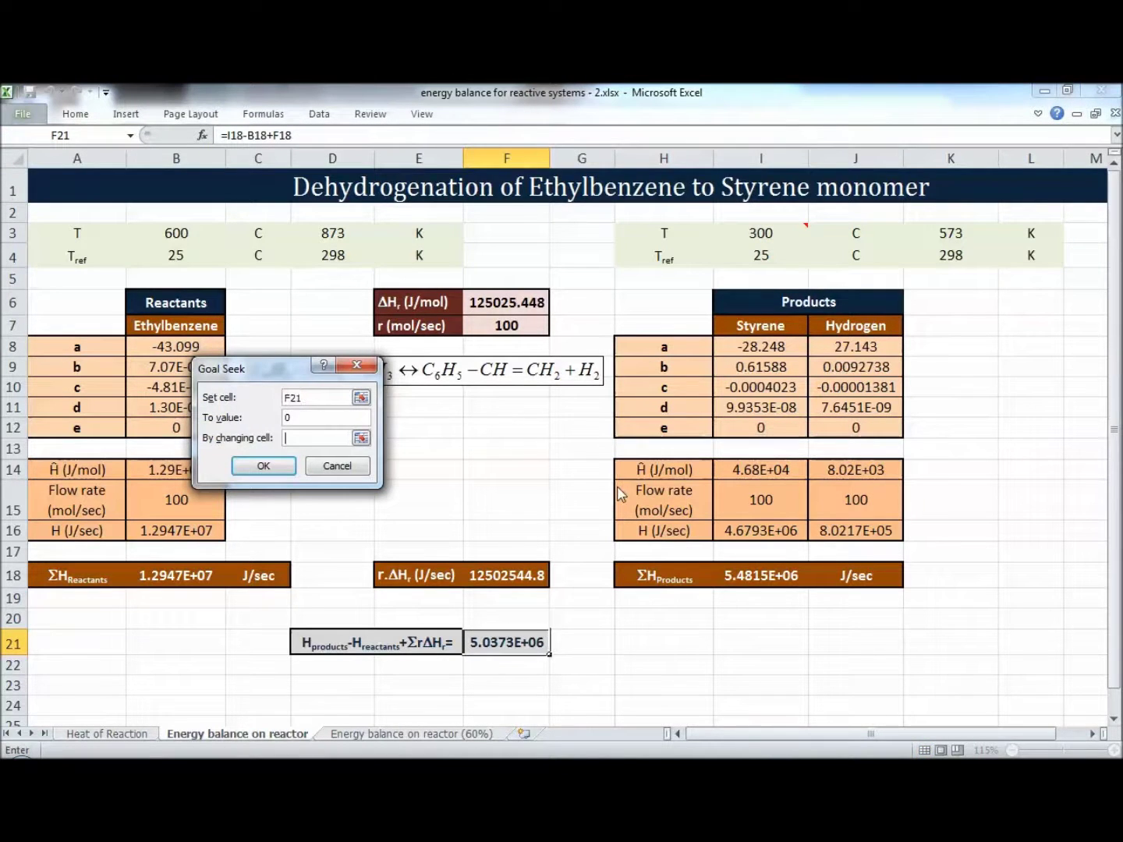
click(787, 233)
click(265, 466)
click(273, 466)
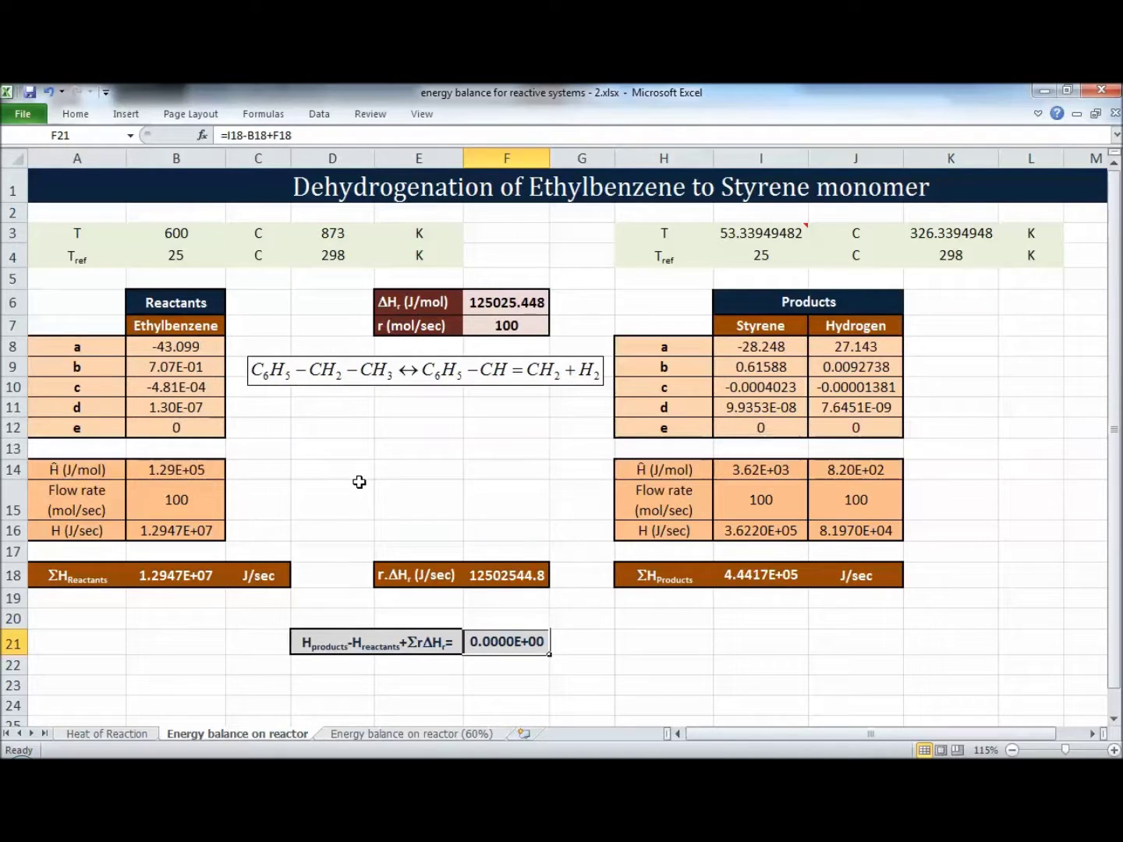
click(722, 232)
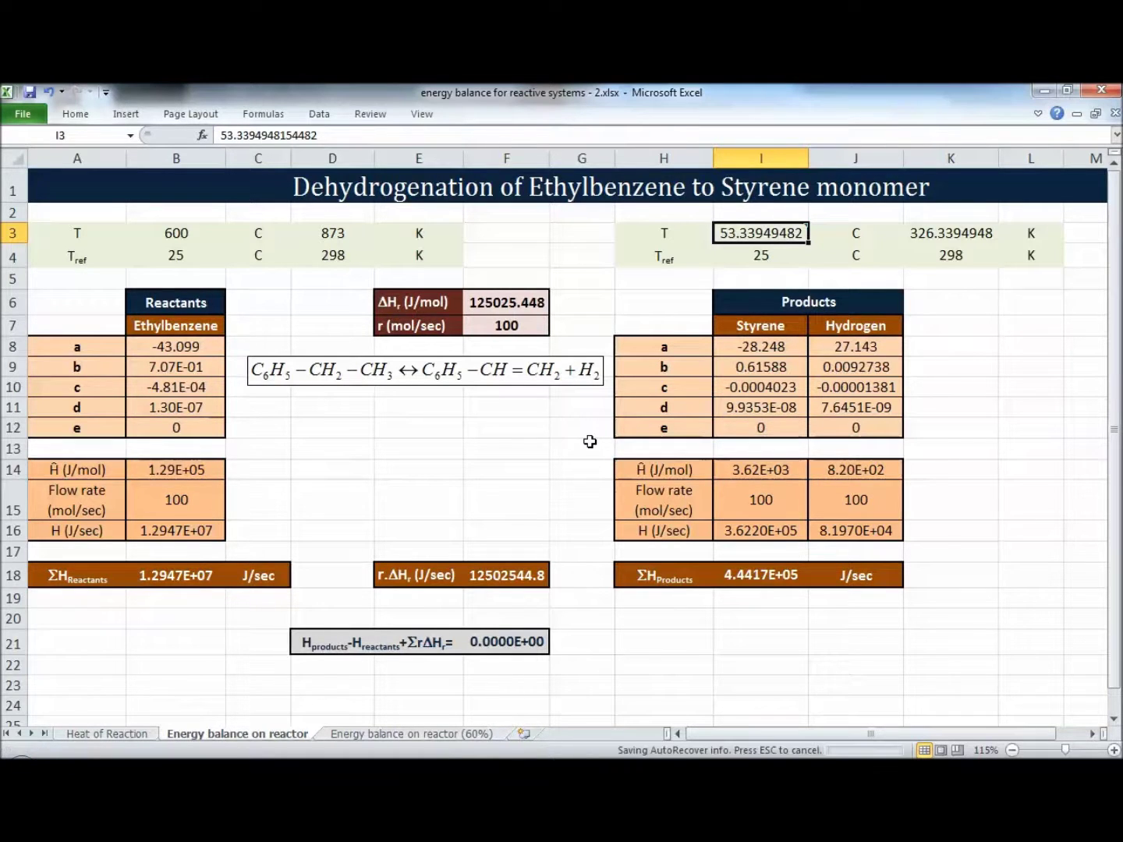
Switch to the Energy balance on reactor (60%) sheet
key(ctrl+Page_Down)
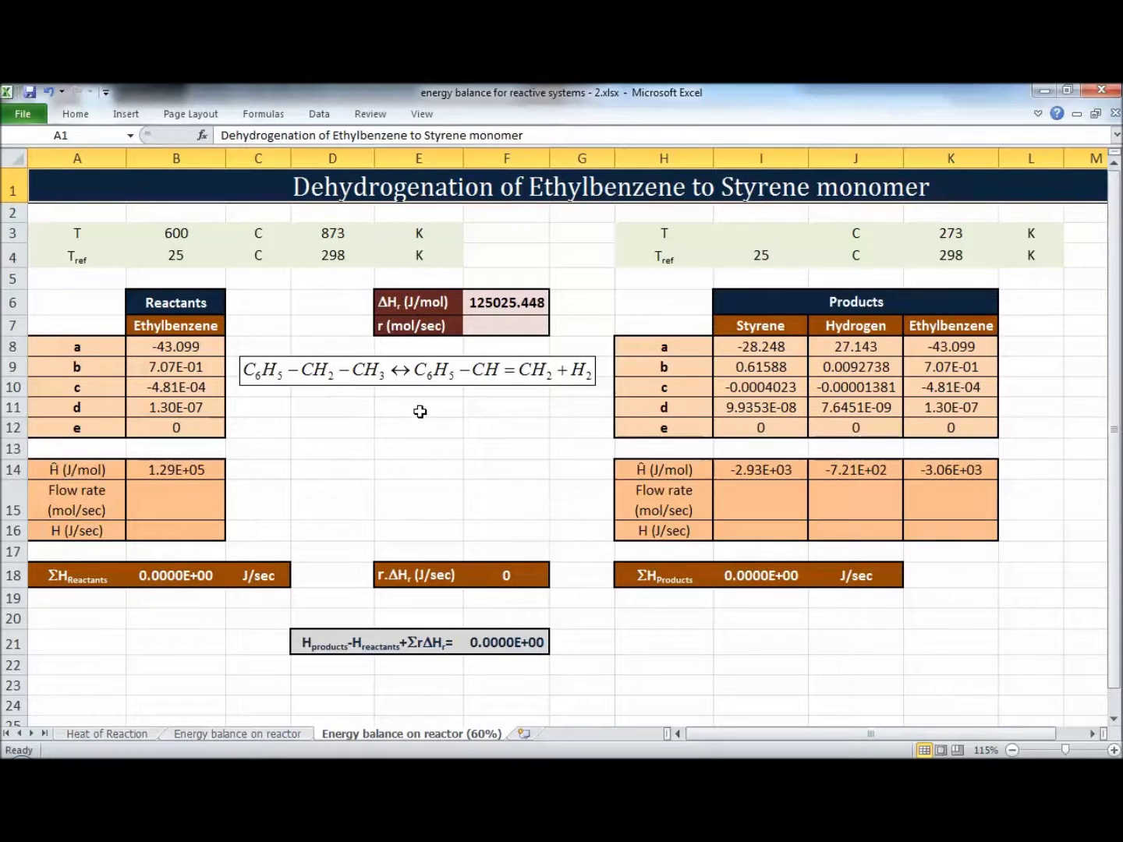